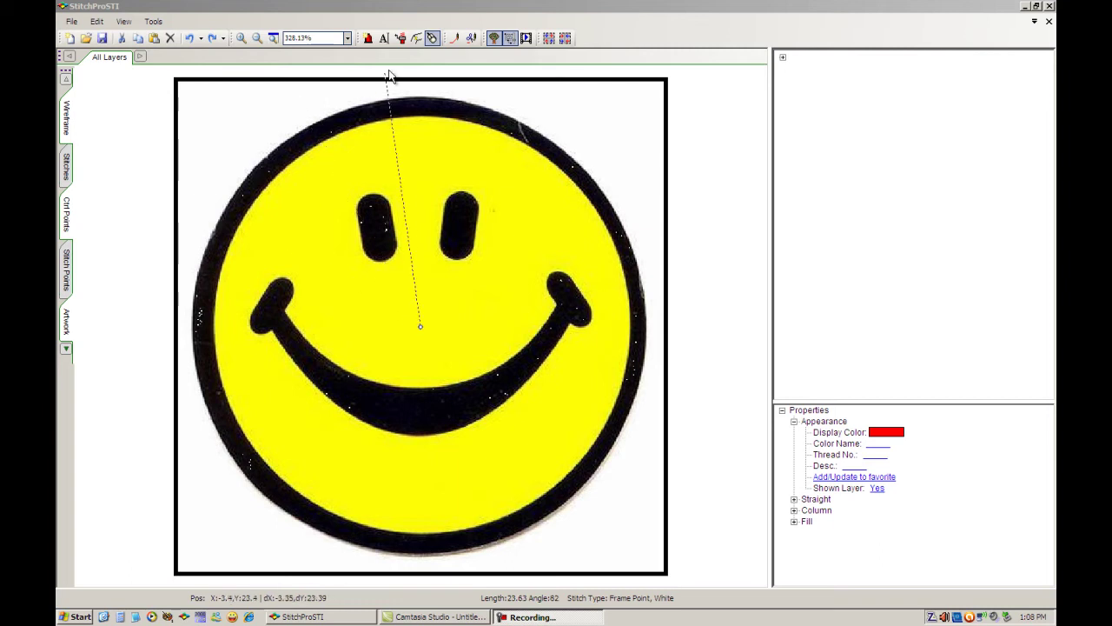
Place a straight stitch run about 4.3 mm down from the top centre of the yellow face and back to its start.
left_click(431, 36)
left_click(429, 39)
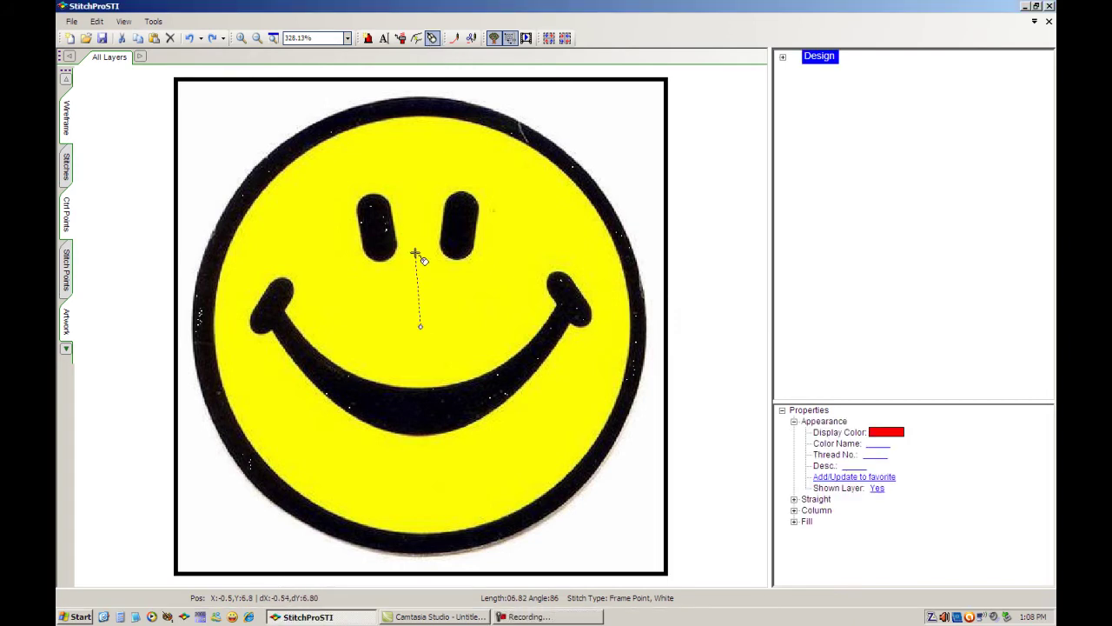
left_click(421, 119)
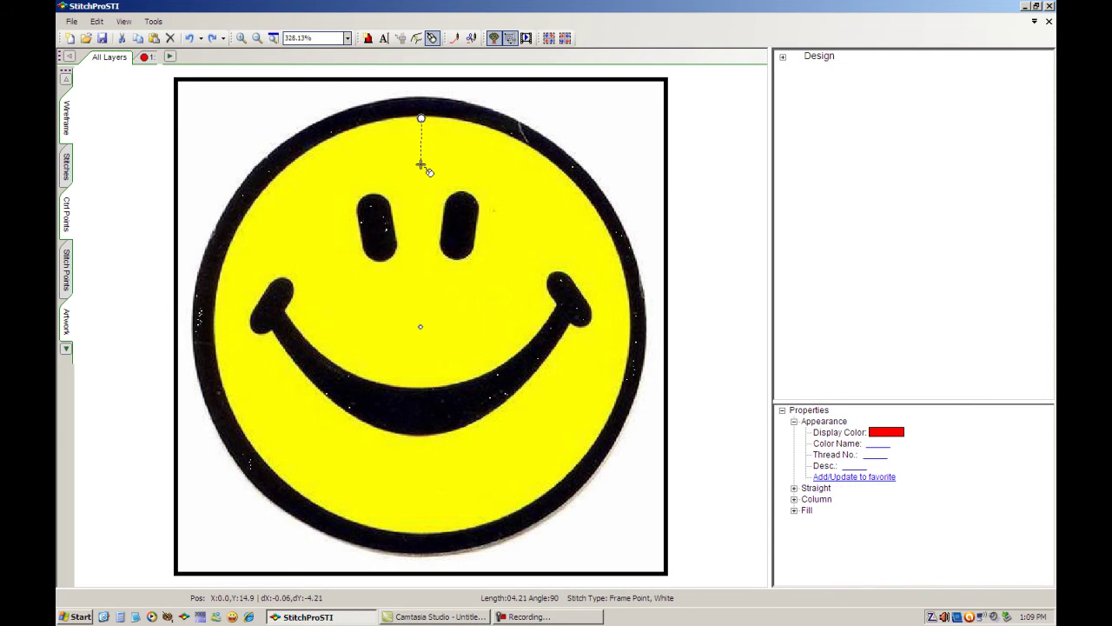
left_click(422, 165)
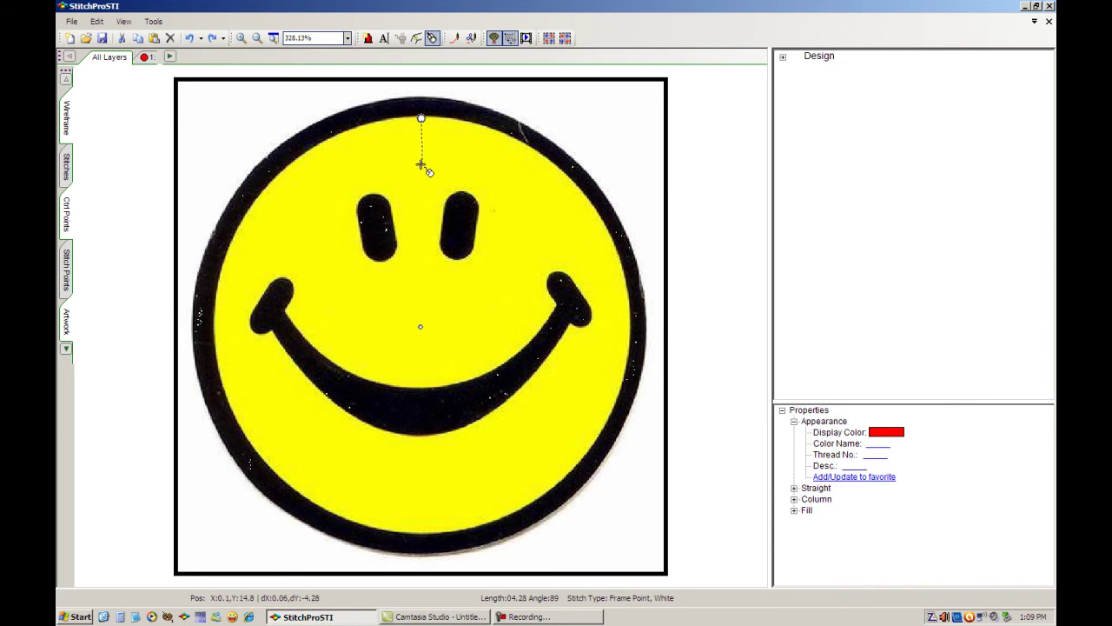
left_click(421, 119)
Set the fill's density to 0.38 mm and its stitch length to 3.5 mm.
left_click(794, 510)
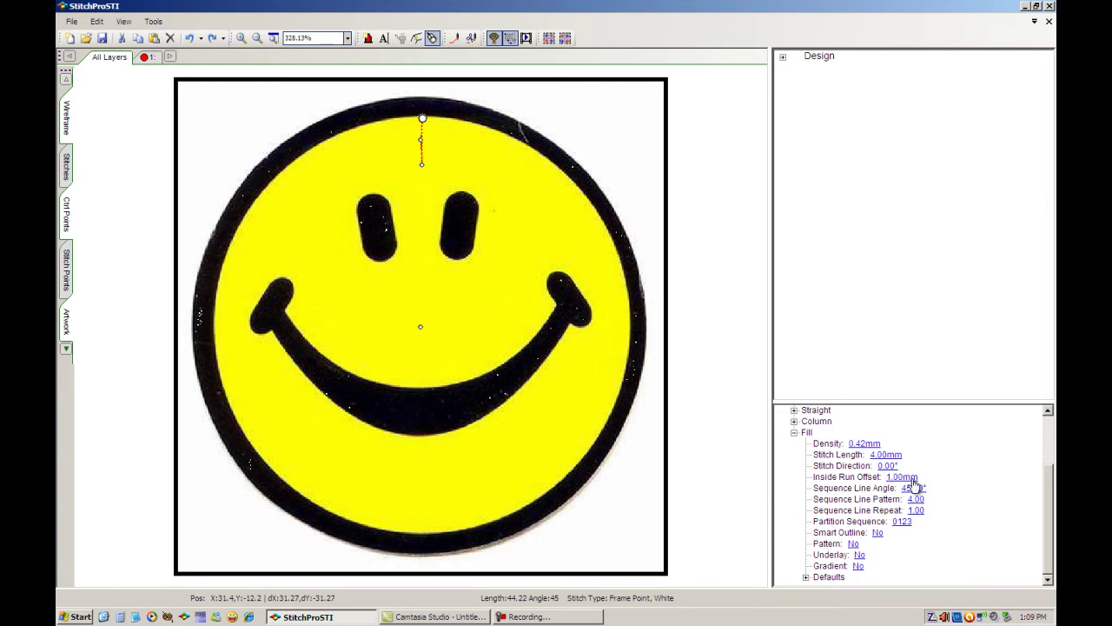
left_click(870, 444)
left_click_drag(863, 443, 846, 444)
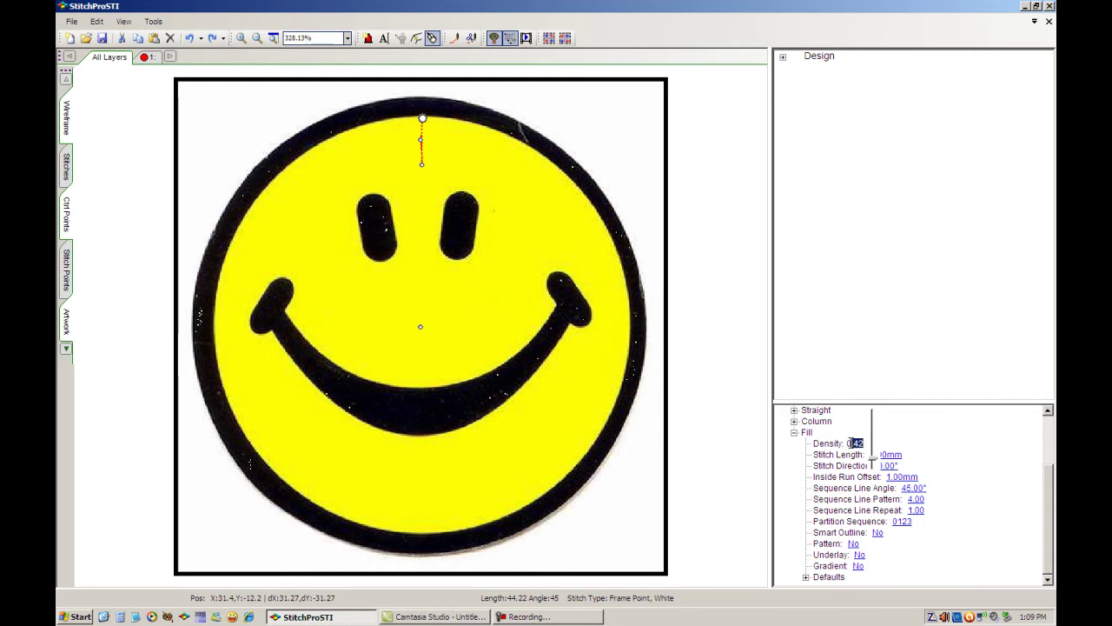
type(".38")
left_click(888, 455)
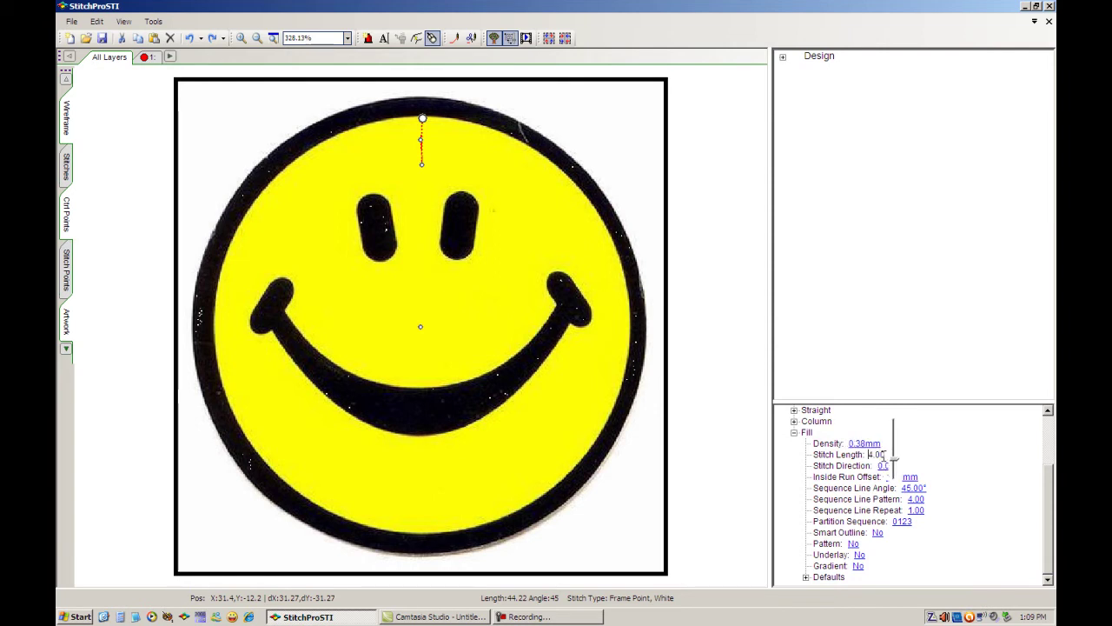
left_click_drag(886, 455, 876, 454)
type("3.5")
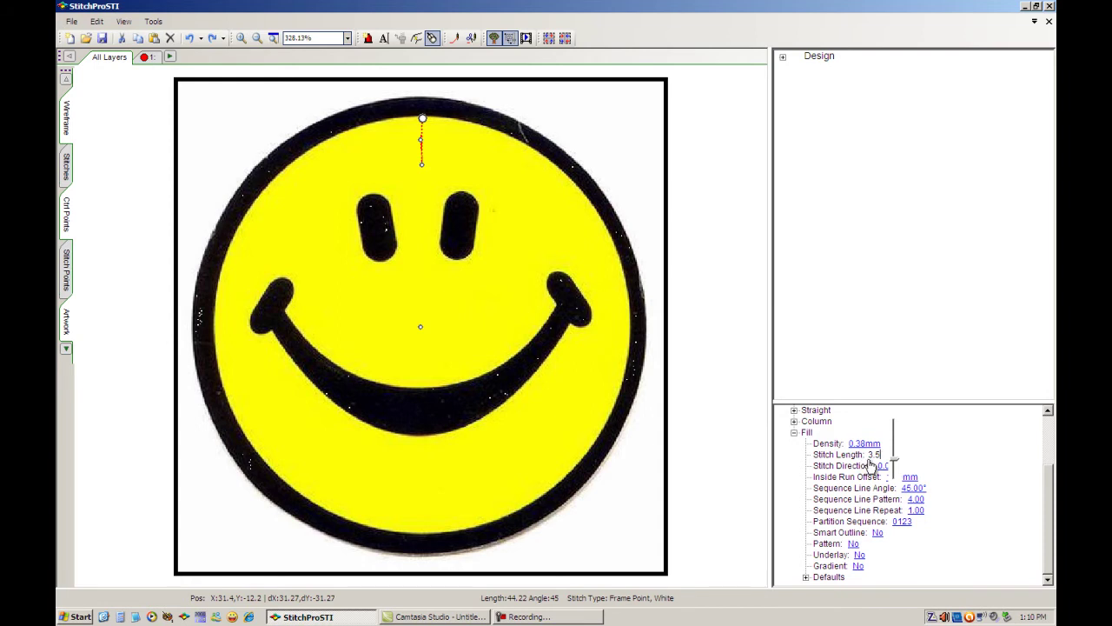
left_click(883, 466)
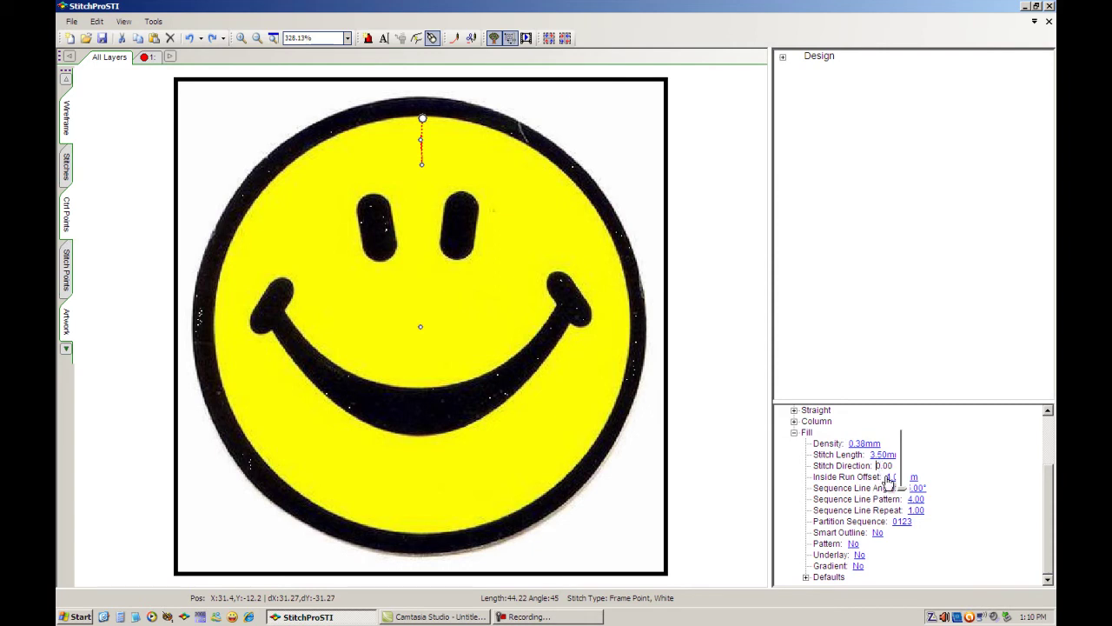
Enable the underlay for the fill and set the underlay's stitch direction to 90°.
left_click(859, 556)
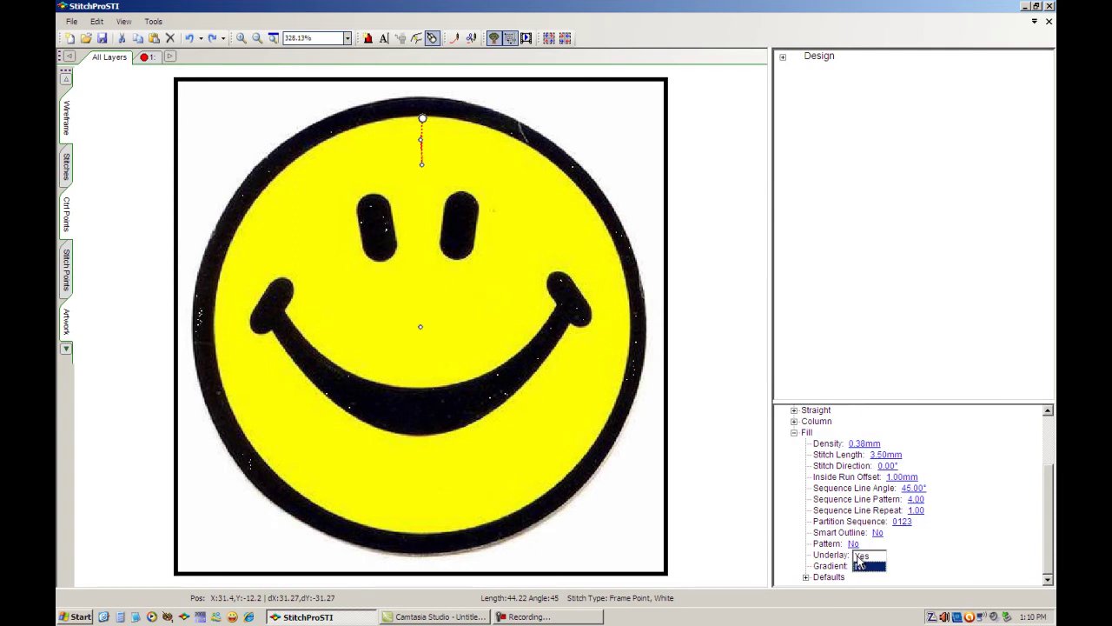
left_click(860, 557)
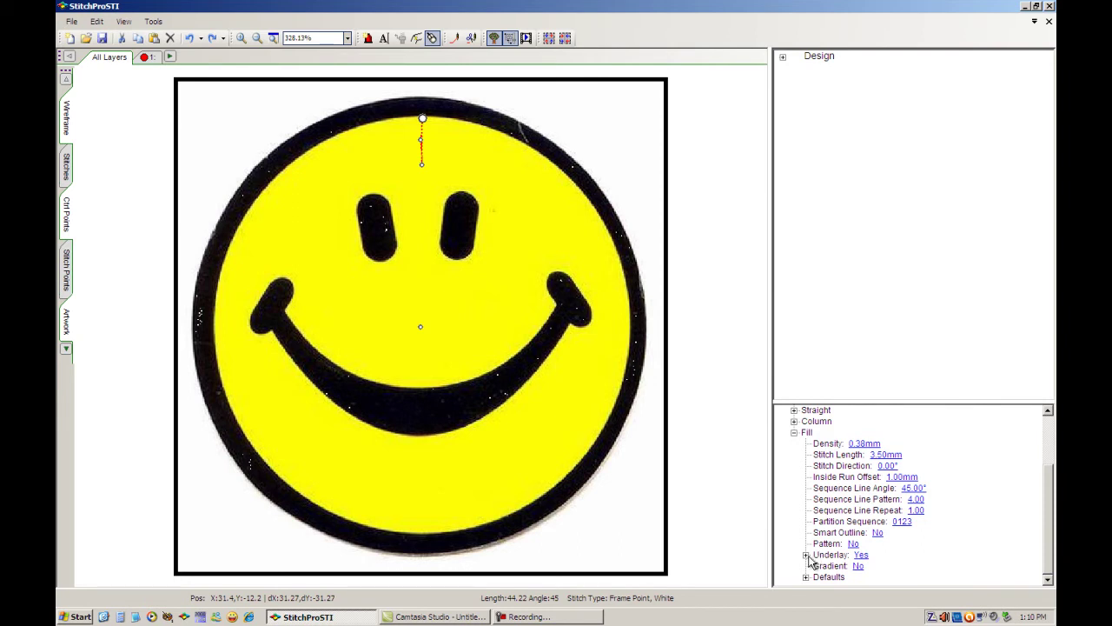
left_click(807, 555)
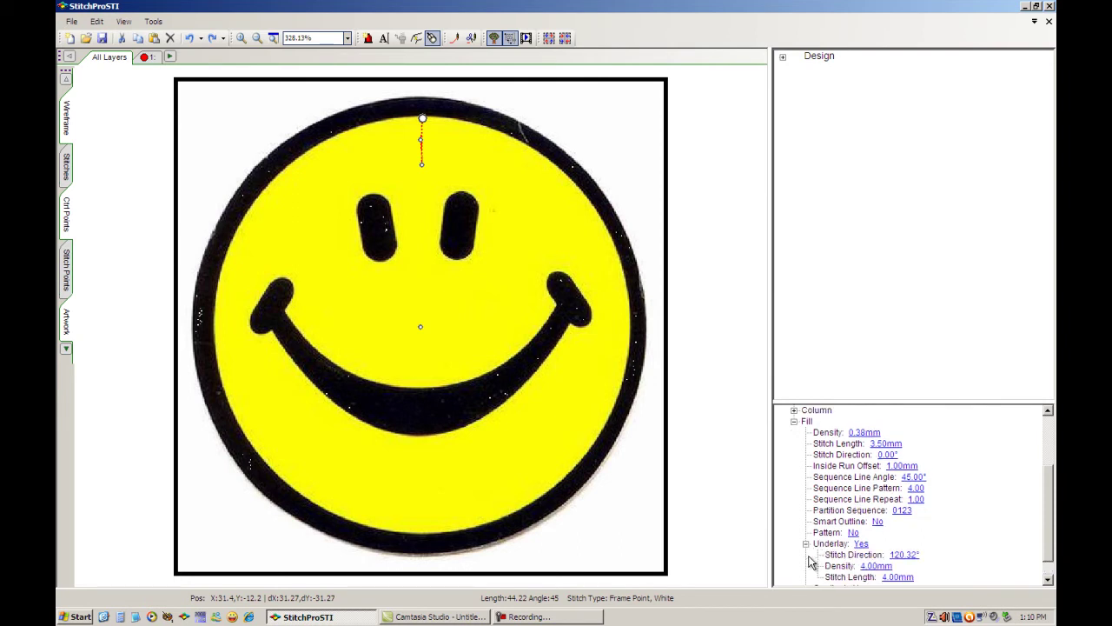
left_click(898, 557)
key("Return")
left_click(905, 551)
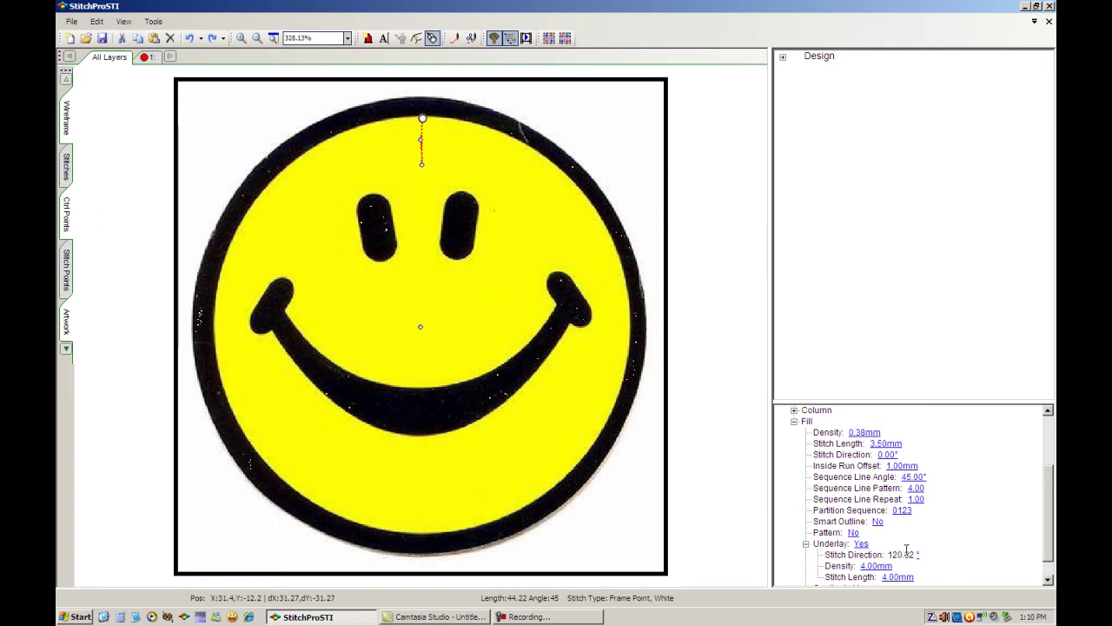
left_click_drag(913, 551, 883, 547)
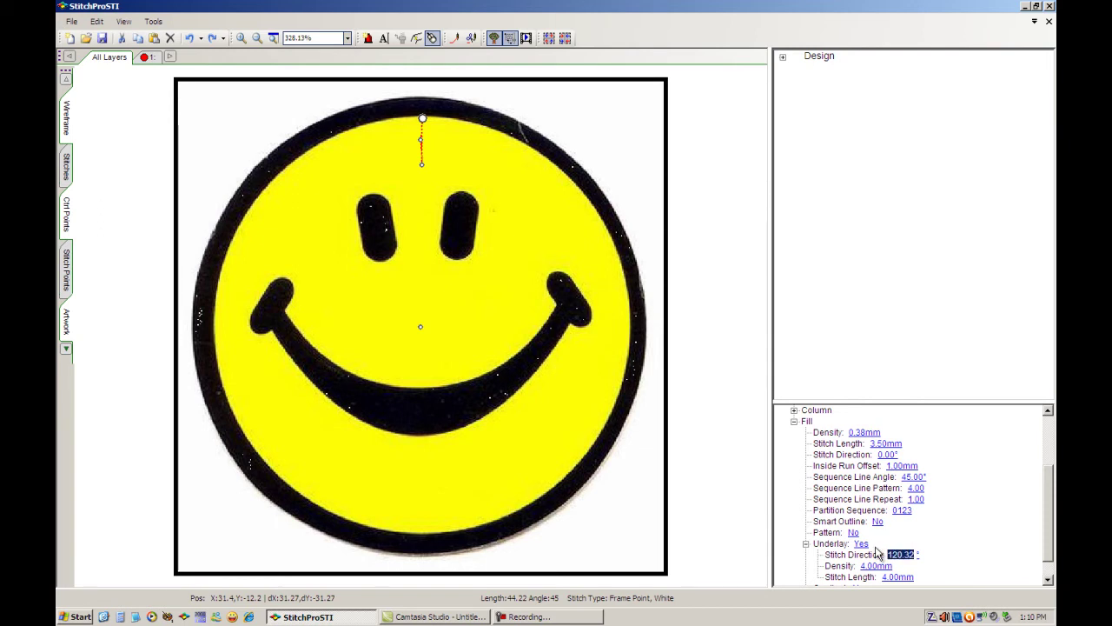
key("Delete")
type("90")
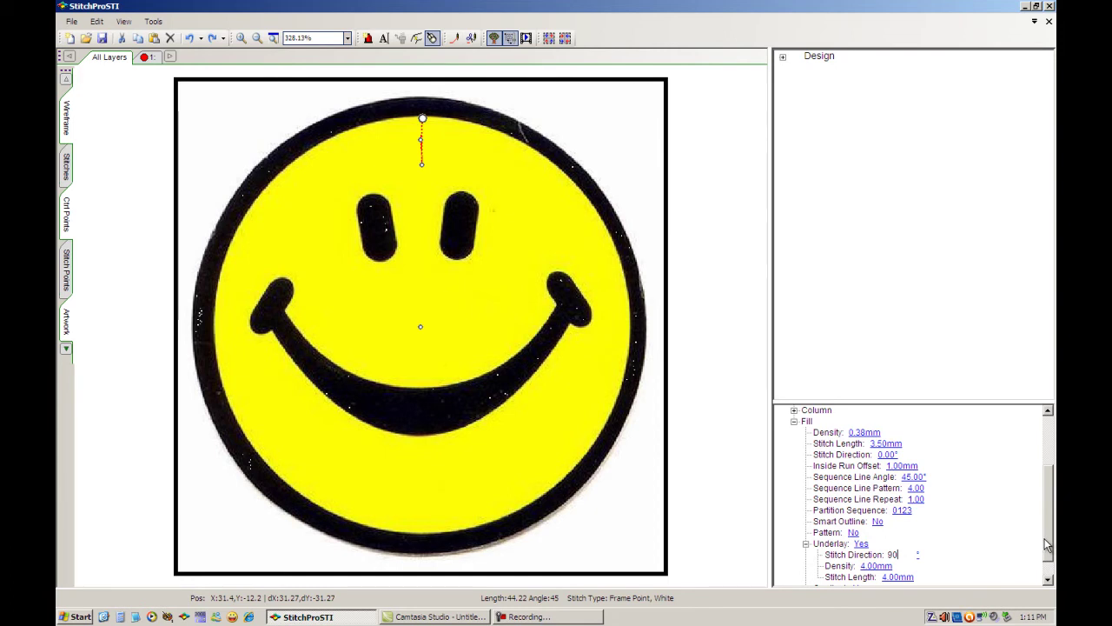
scroll(1047, 547, "down", 1)
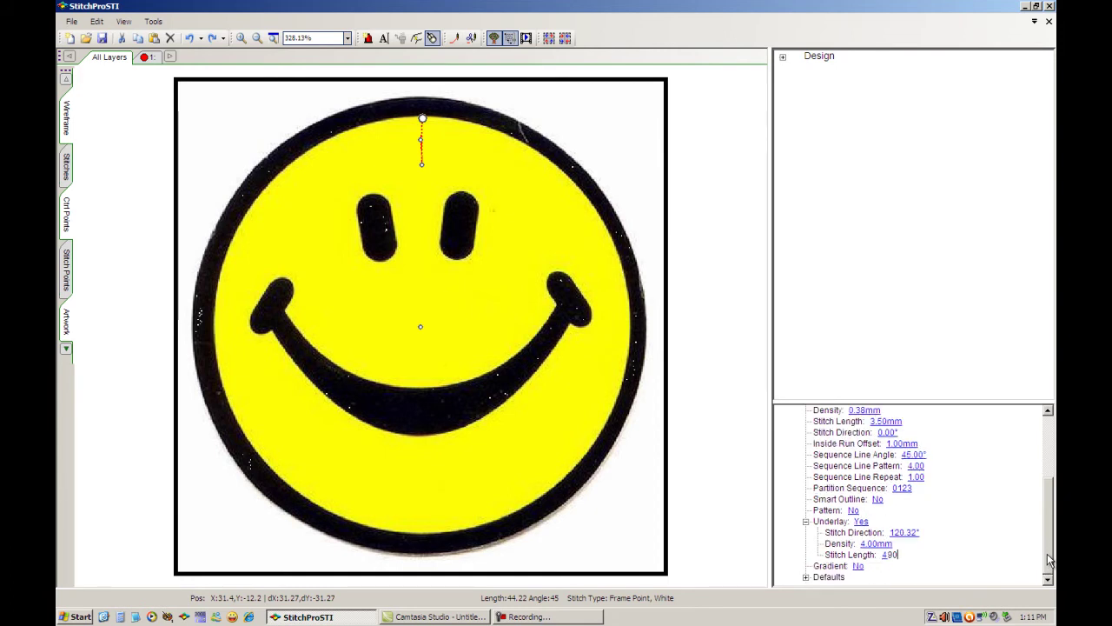
Set the fill underlay's density to 2.0 mm and its stitch length to 3.5 mm, and collapse the fill settings.
left_click(881, 544)
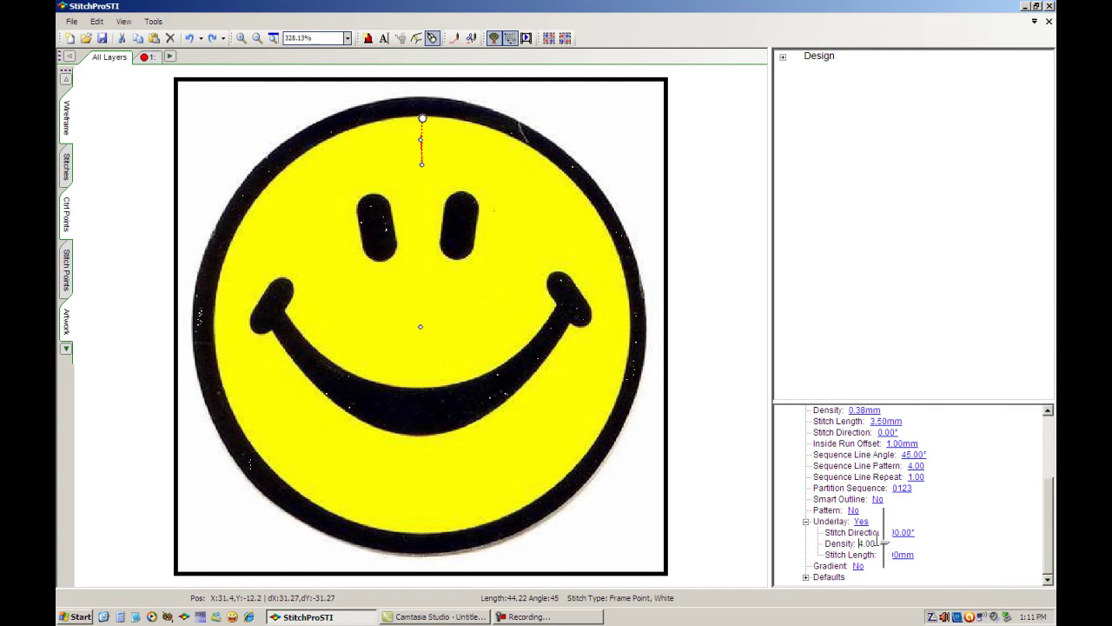
left_click_drag(874, 543, 855, 544)
type("2.0")
left_click(902, 557)
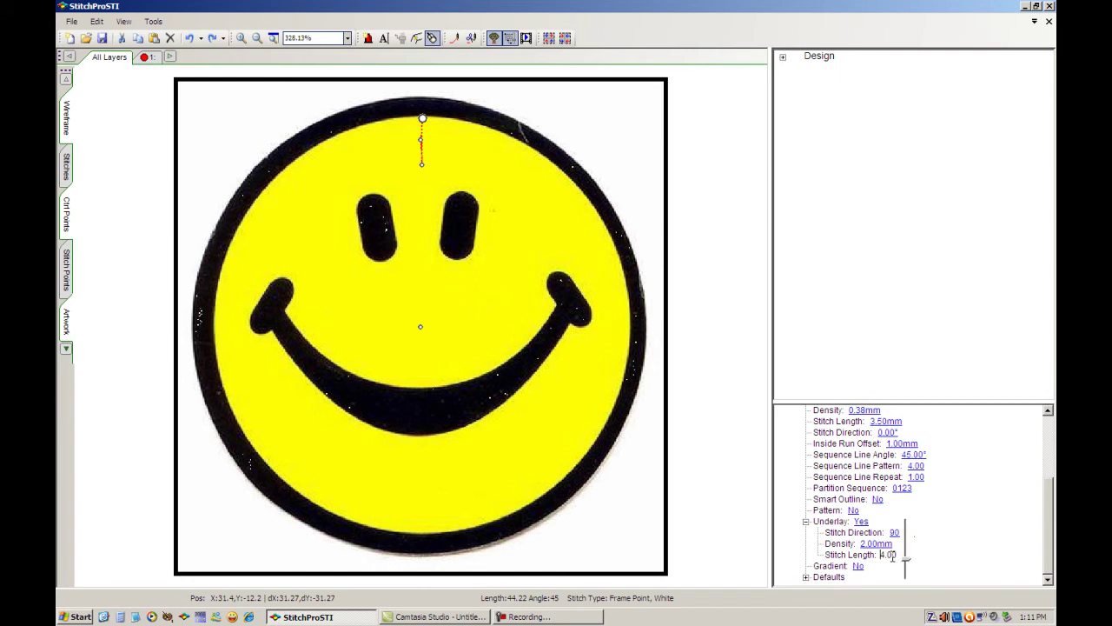
double_click(896, 555)
type("3.5")
left_click(806, 523)
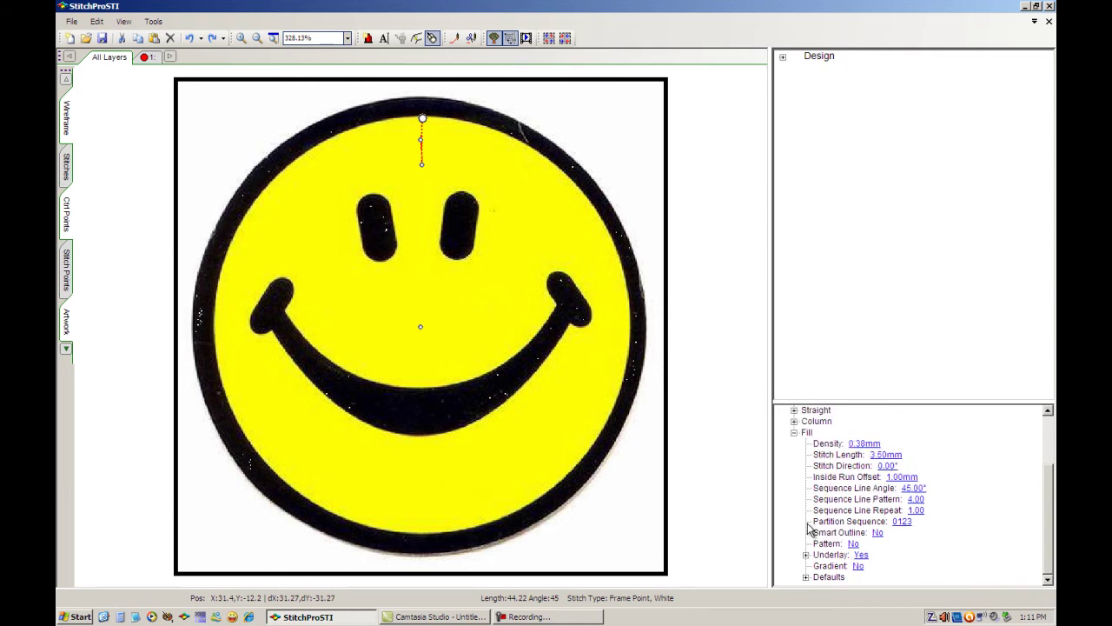
left_click(793, 432)
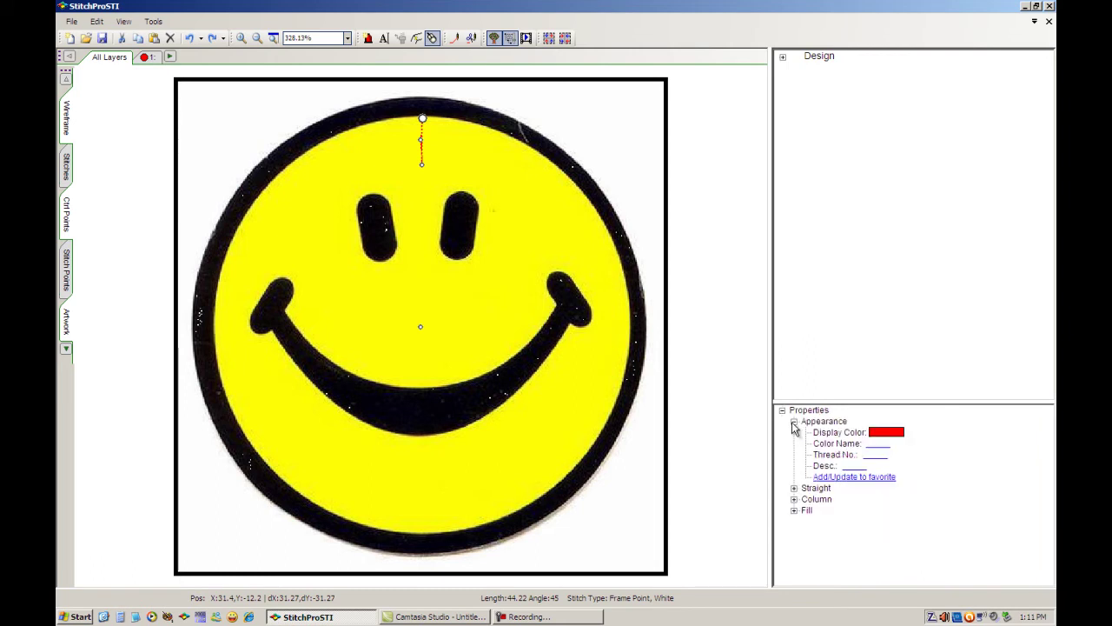
Change the stitch density in the column settings and collapse them again.
left_click(793, 423)
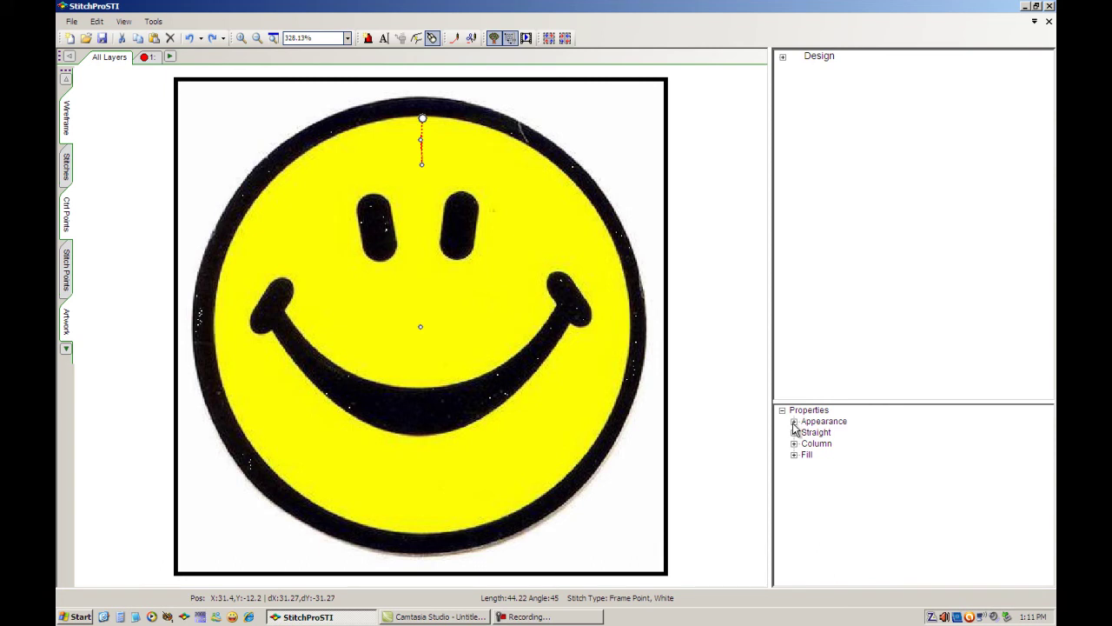
left_click(794, 422)
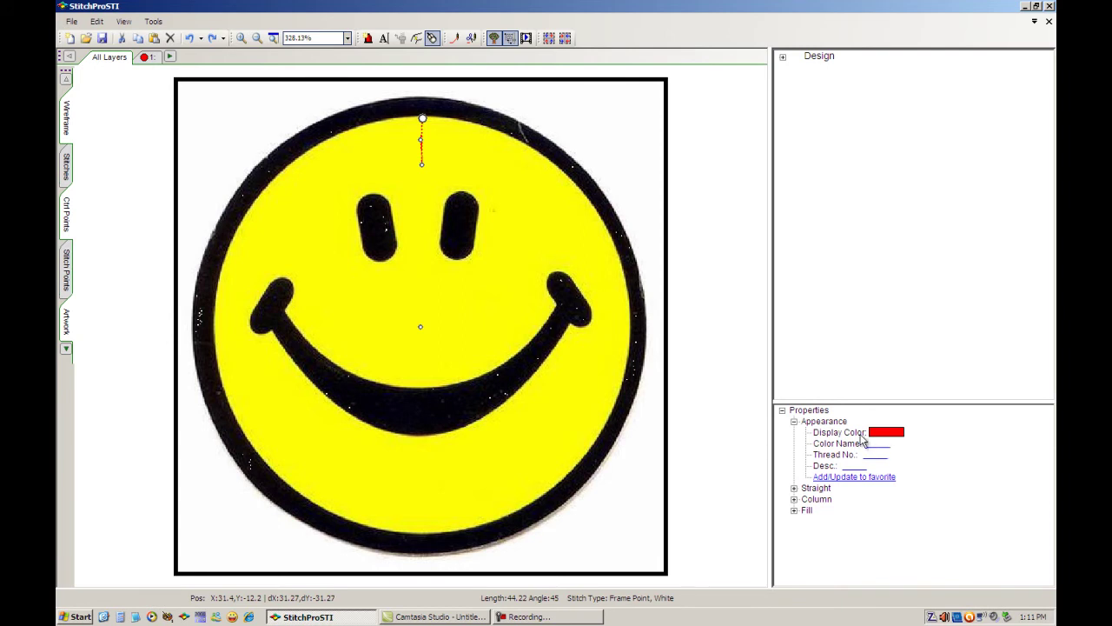
left_click(794, 421)
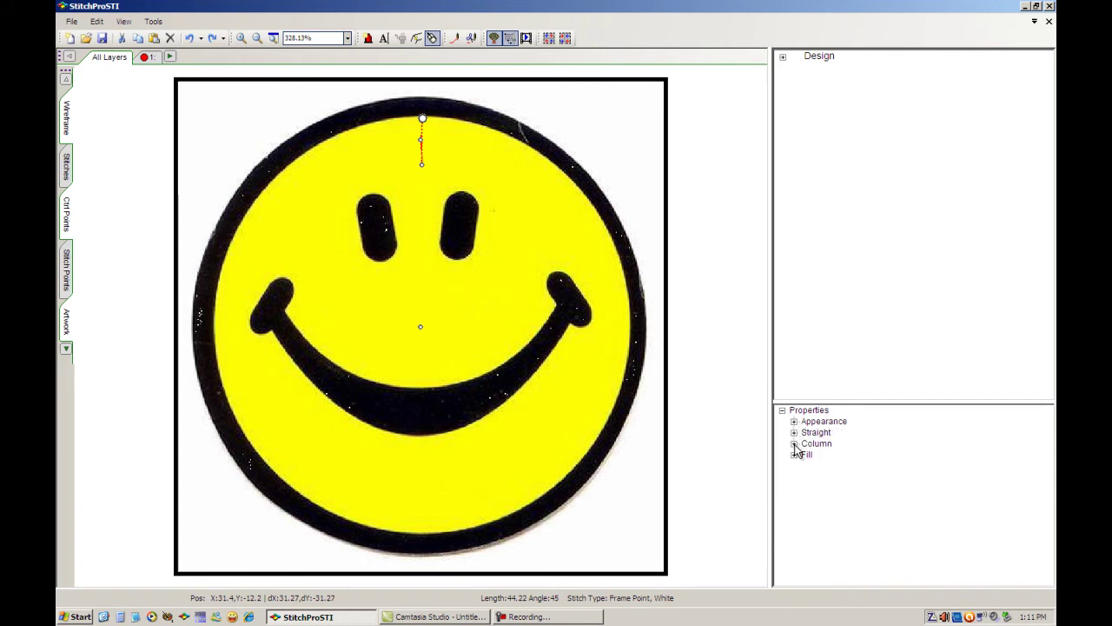
left_click(793, 444)
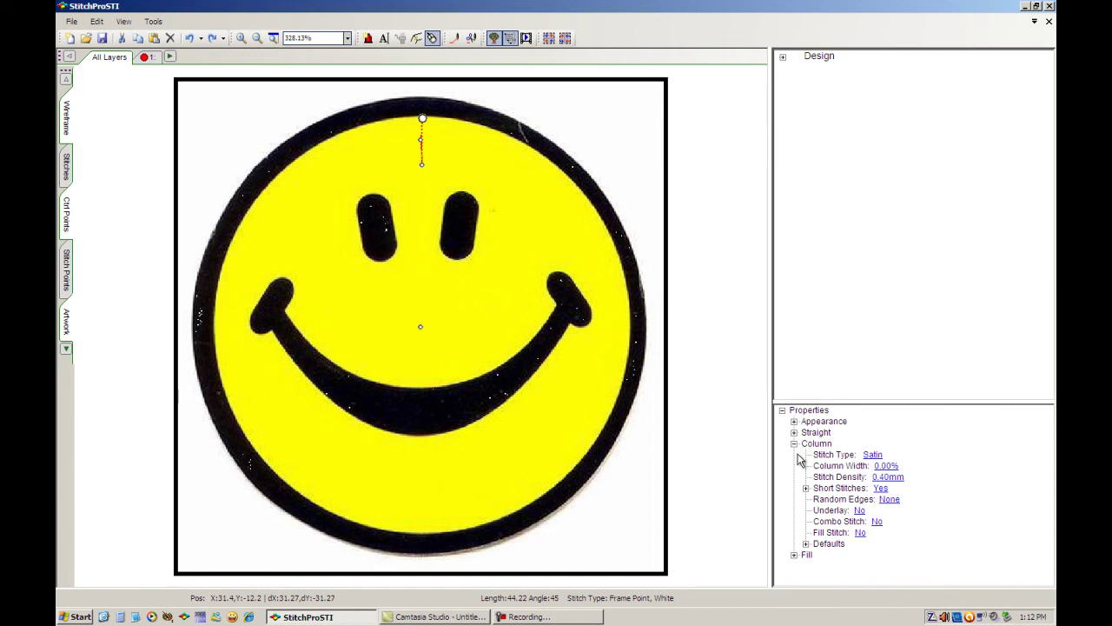
left_click(893, 477)
key("BackSpace")
key("BackSpace")
key("BackSpace")
key("BackSpace")
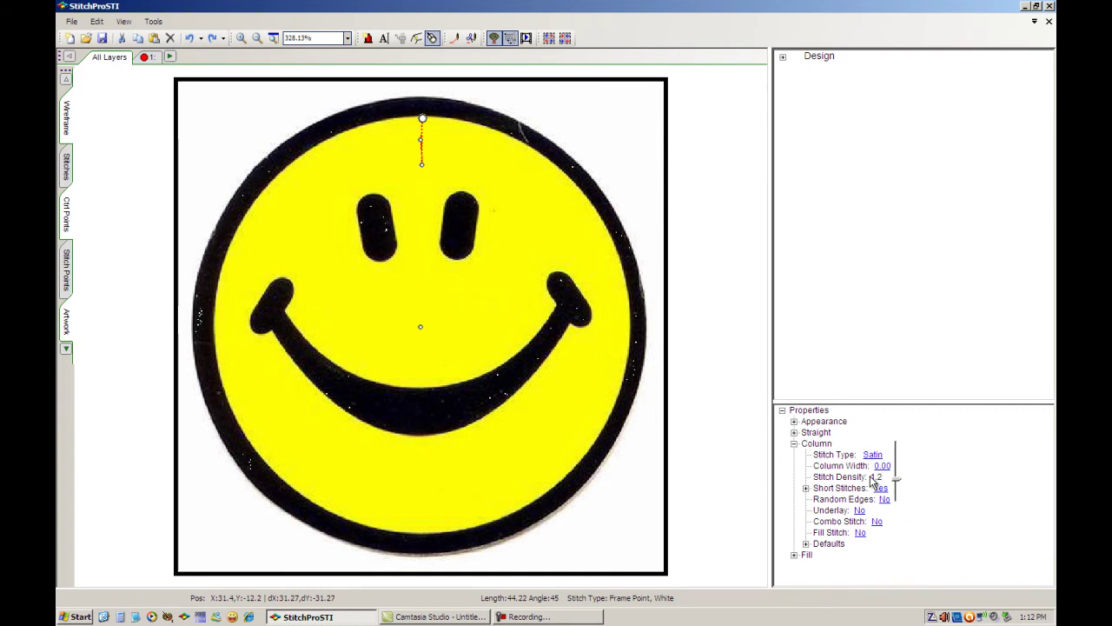
left_click(793, 445)
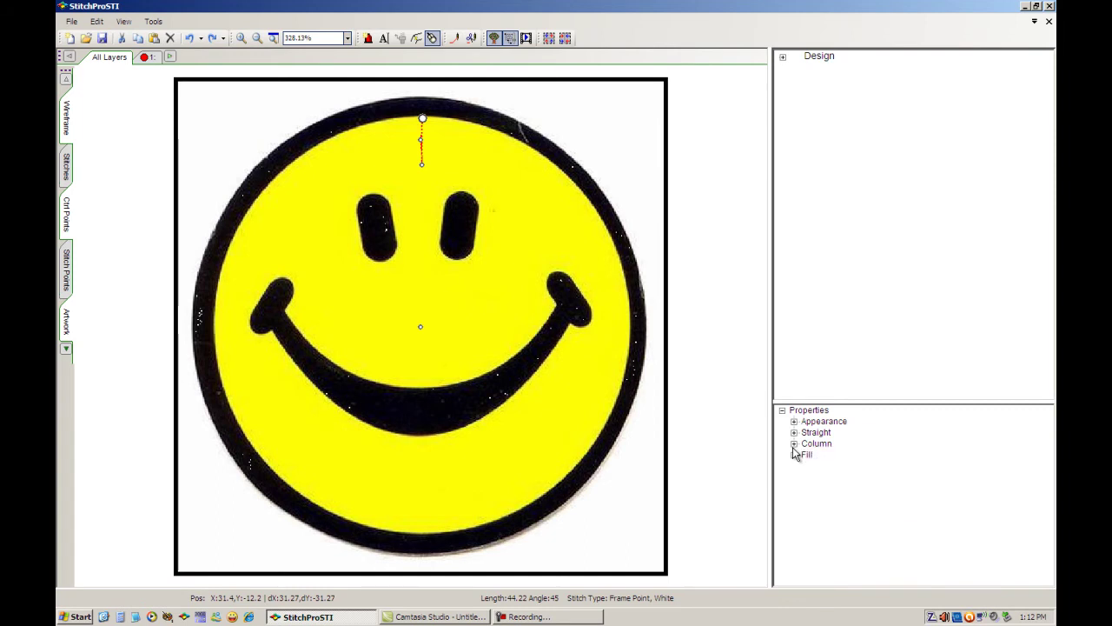
Place a curved column about 7.4 mm wide across the top of the face outline, using three pairs of upper and lower points.
left_click(377, 110)
left_click(379, 141)
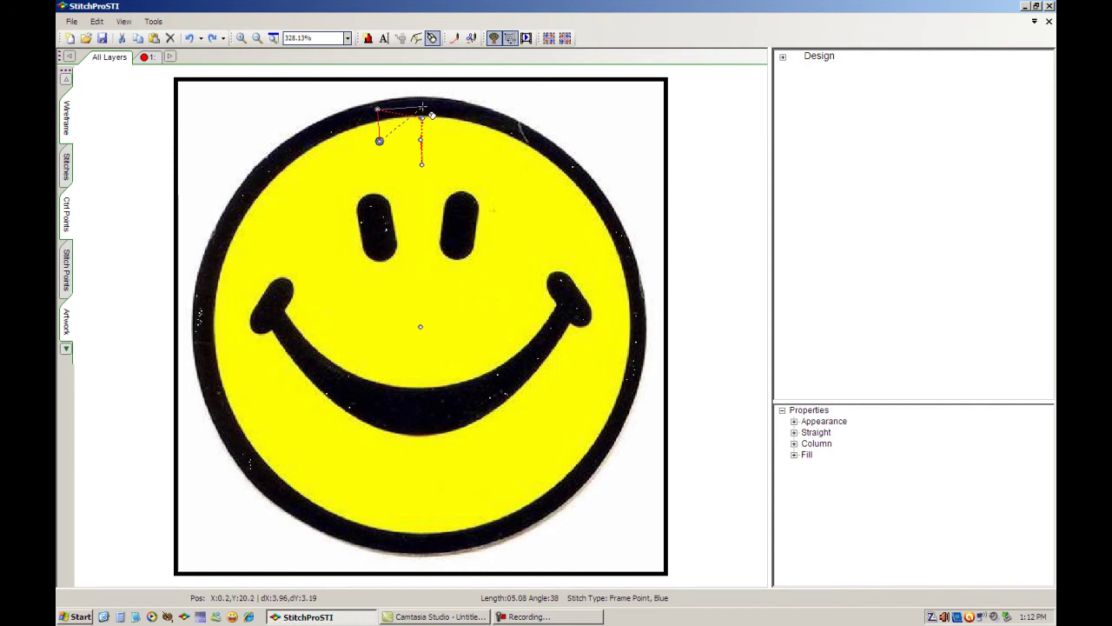
left_click(421, 135)
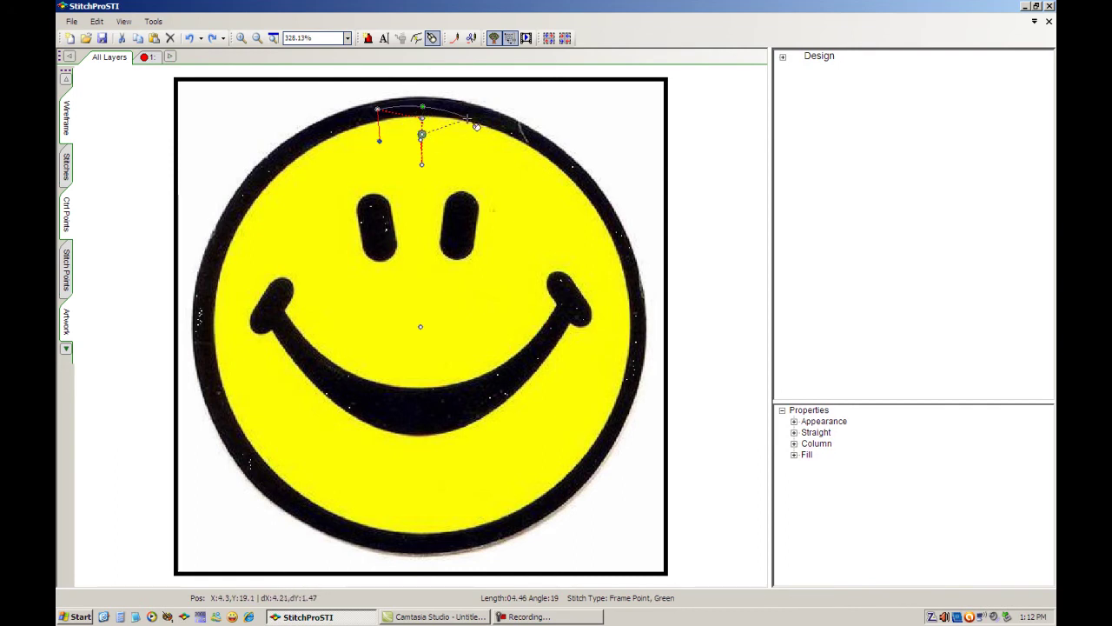
left_click(458, 108)
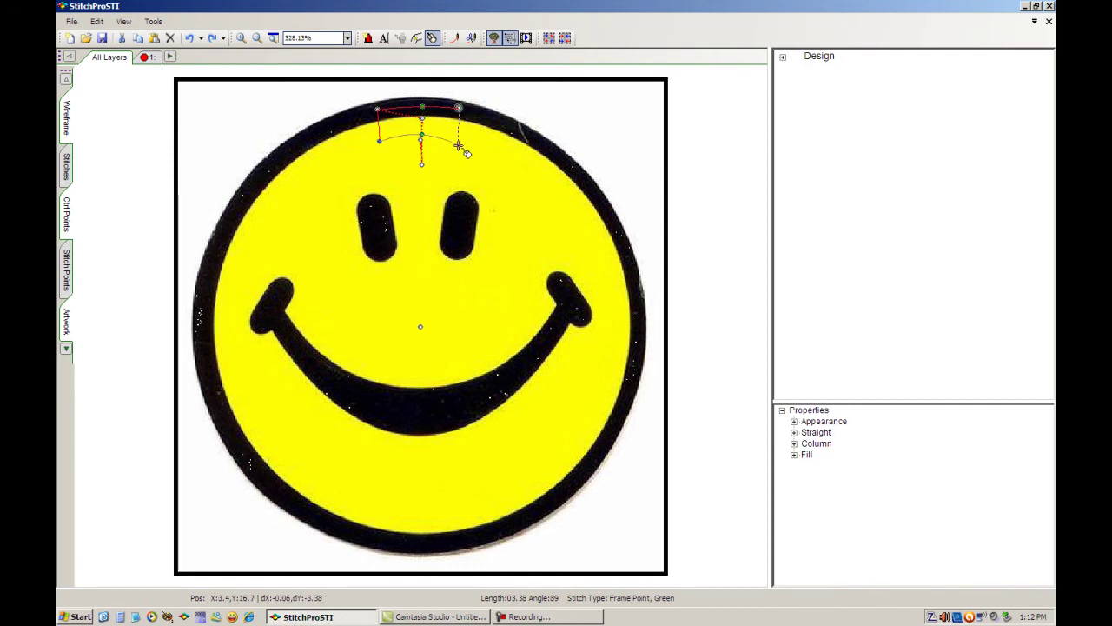
left_click(458, 147)
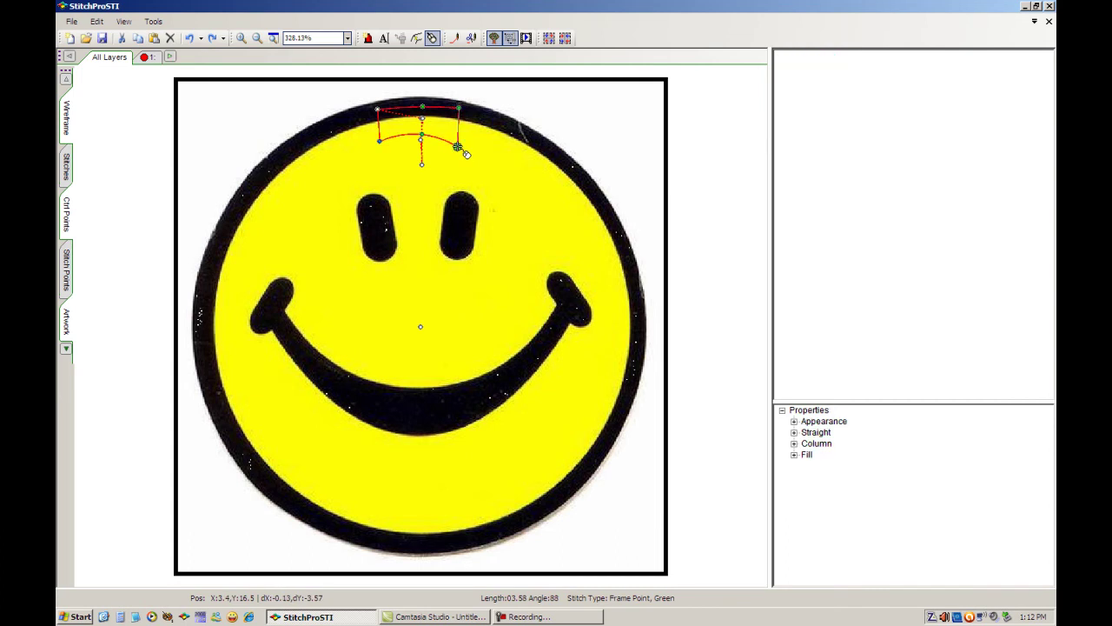
Place a curved column about 7.6 mm wide along the middle of the mouth's upper edge, using three pairs of upper and lower points.
left_click(240, 39)
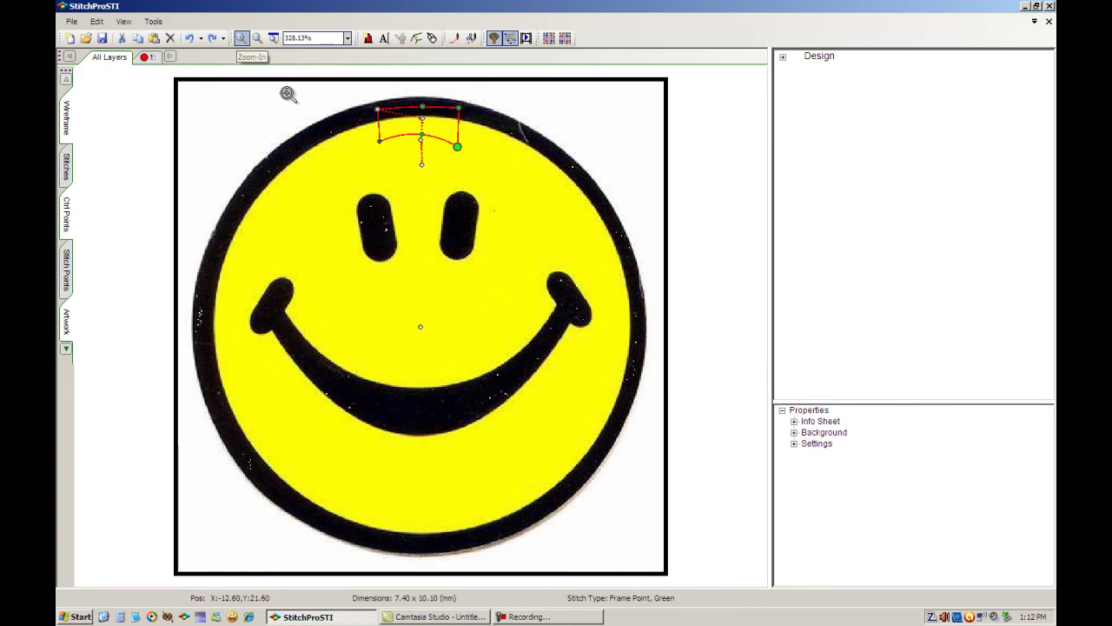
left_click_drag(295, 92, 529, 308)
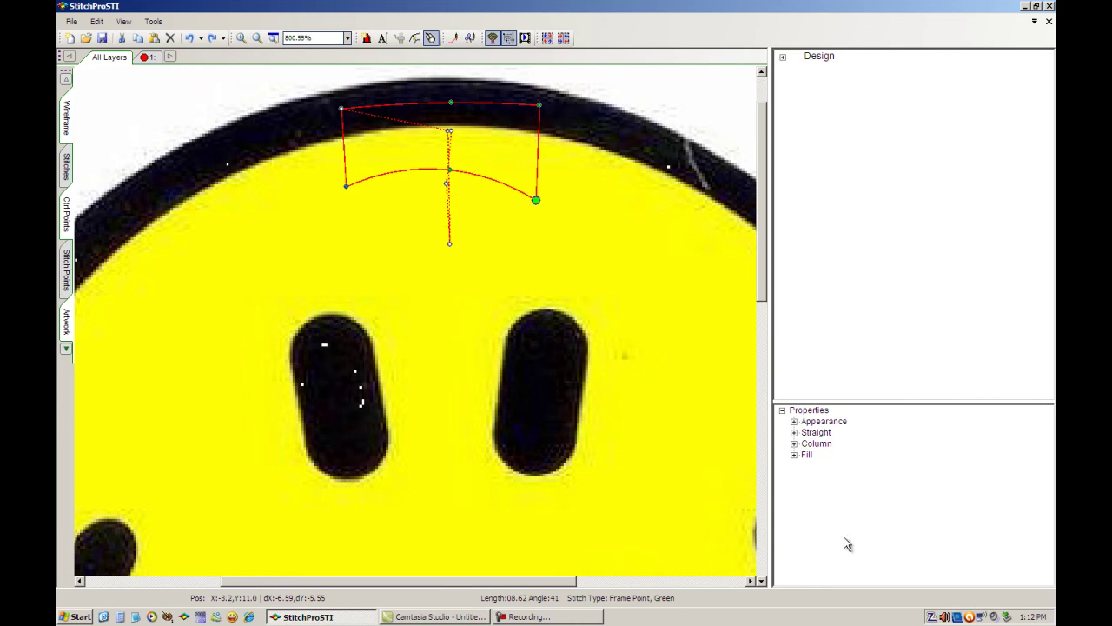
left_click_drag(764, 300, 767, 451)
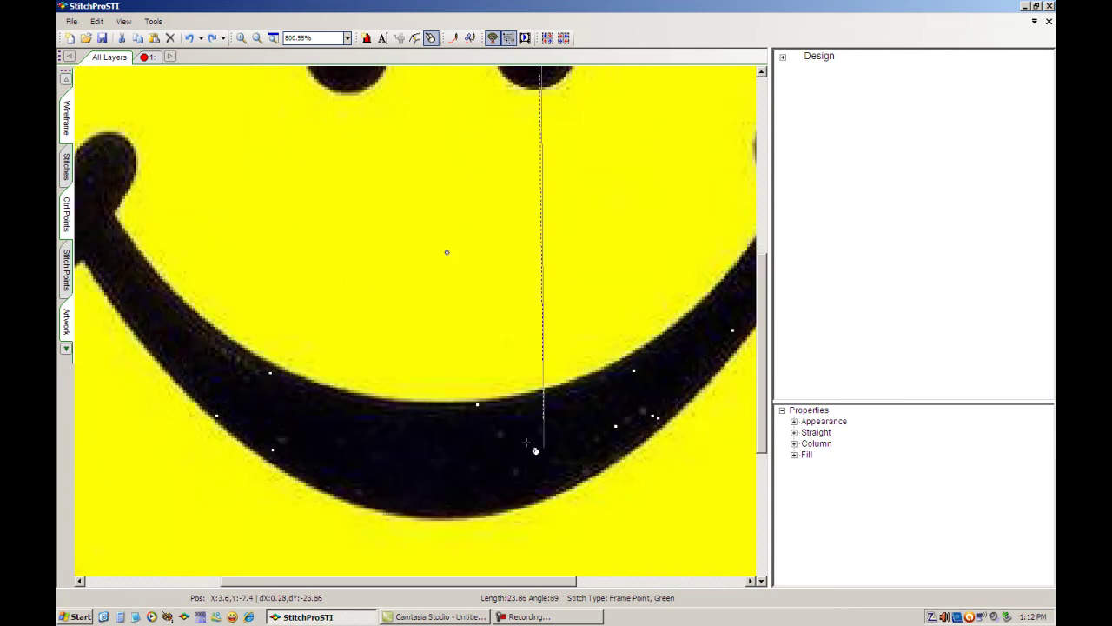
left_click(345, 362)
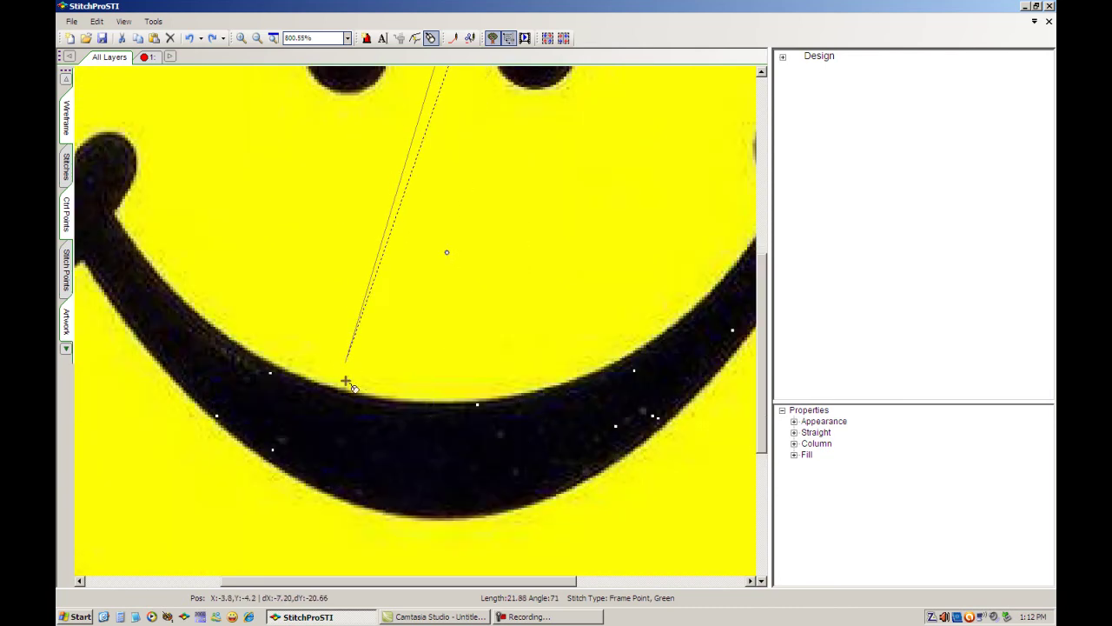
left_click(344, 426)
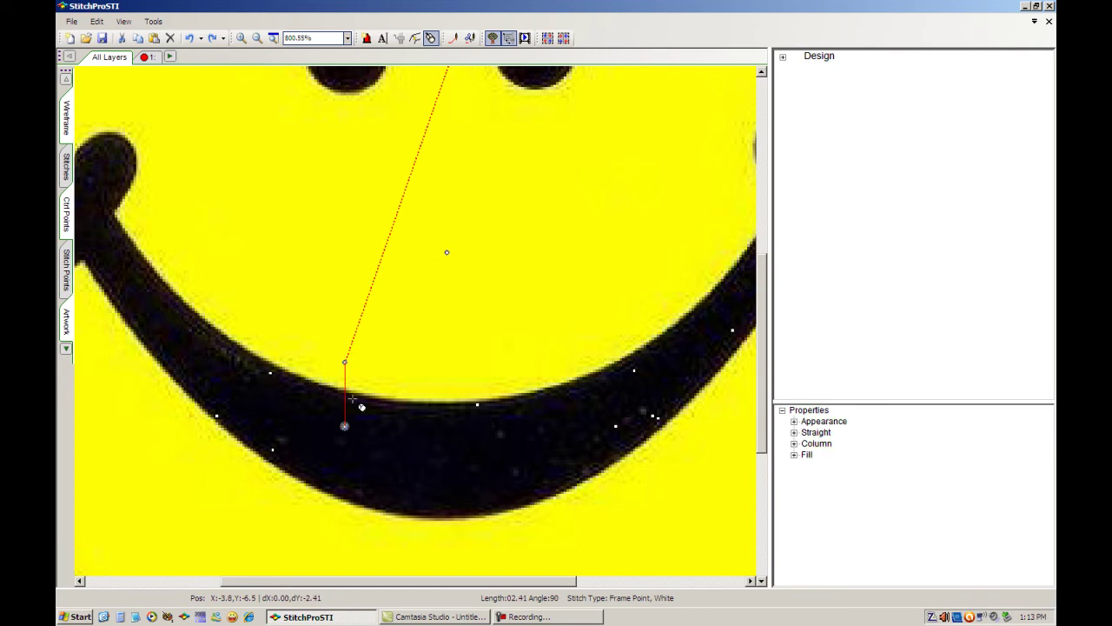
left_click(445, 376)
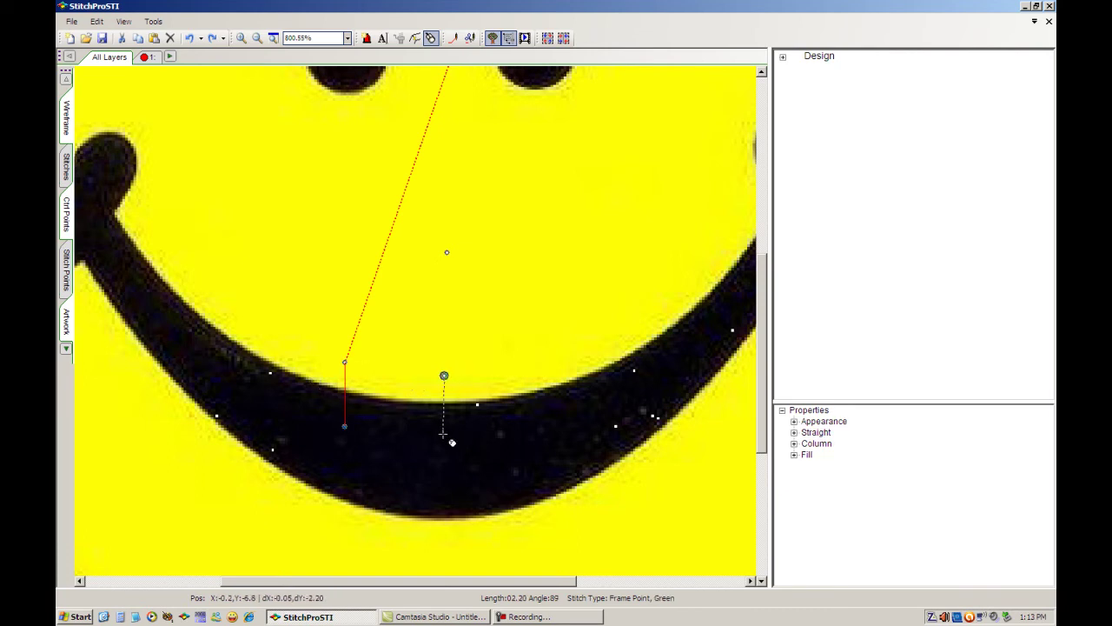
left_click(550, 352)
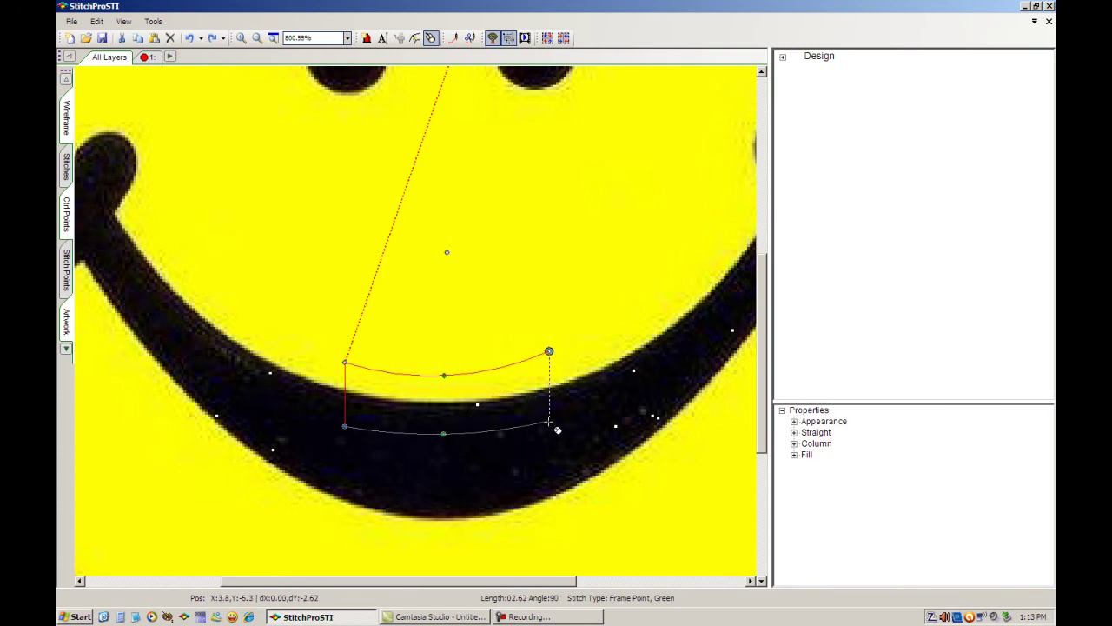
left_click(549, 421)
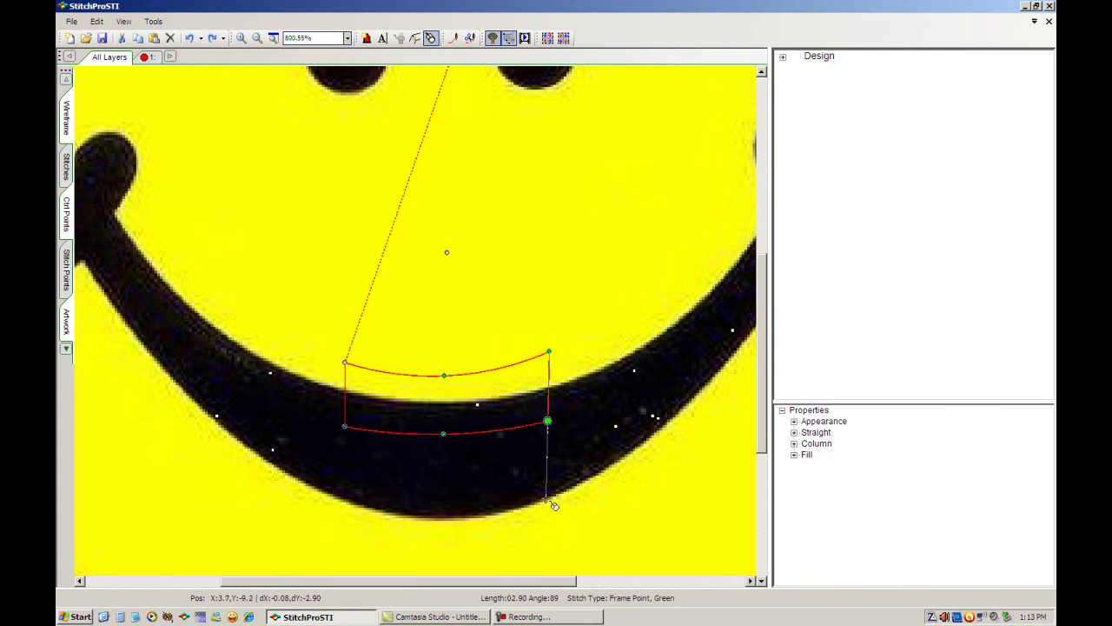
Run a straight stitch to the mouth's lower edge and place a curved column about 7.5 mm wide across it, using three point pairs.
left_click(549, 499)
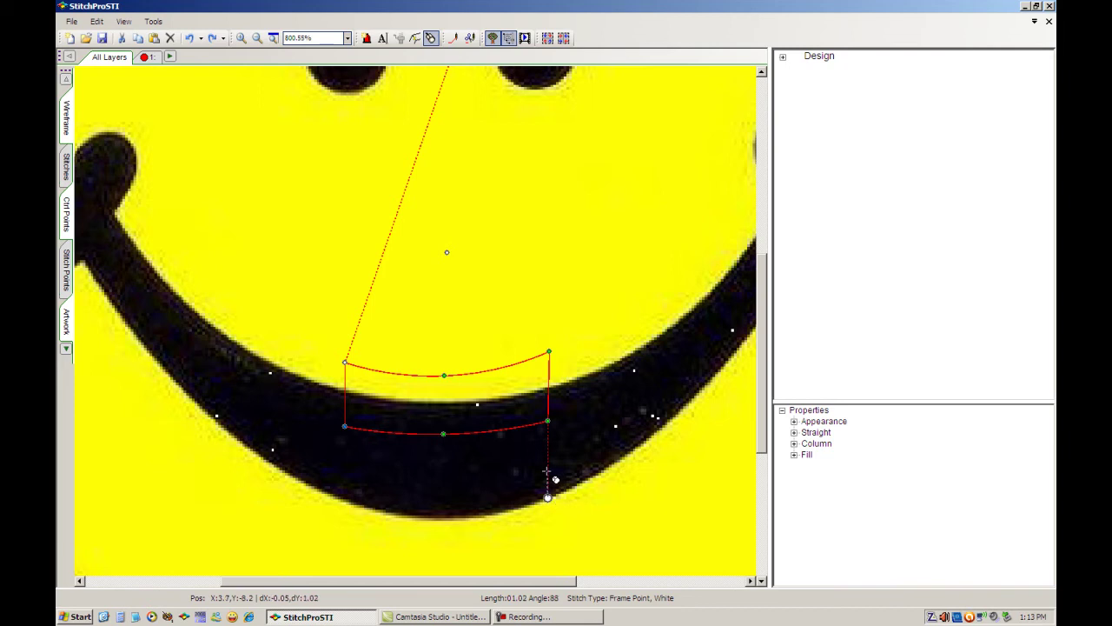
left_click(545, 470)
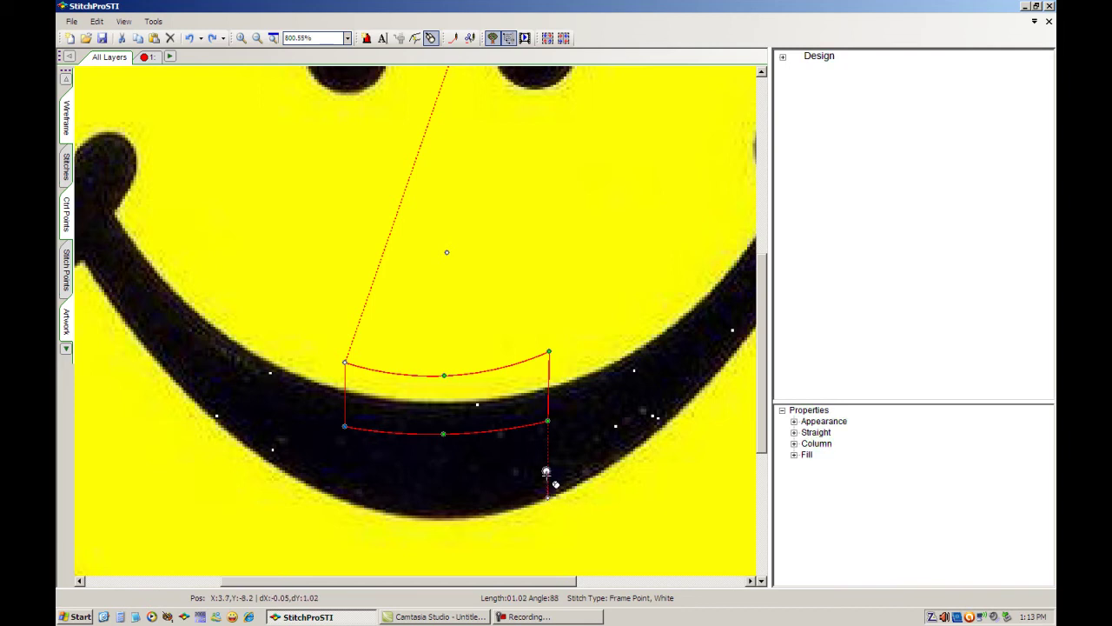
left_click(547, 533)
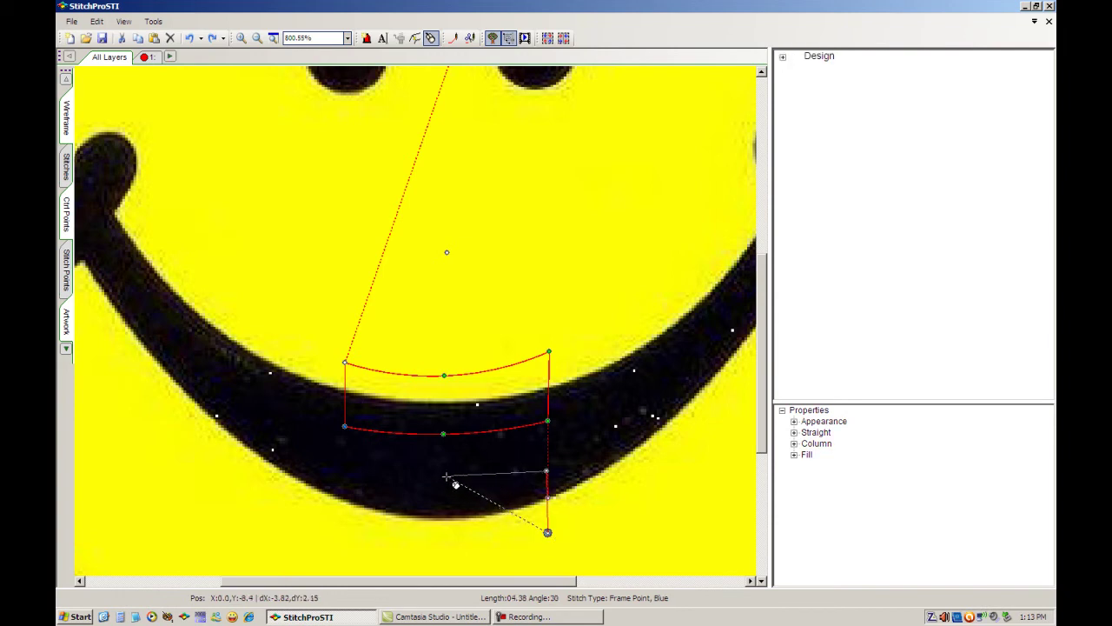
key("Return")
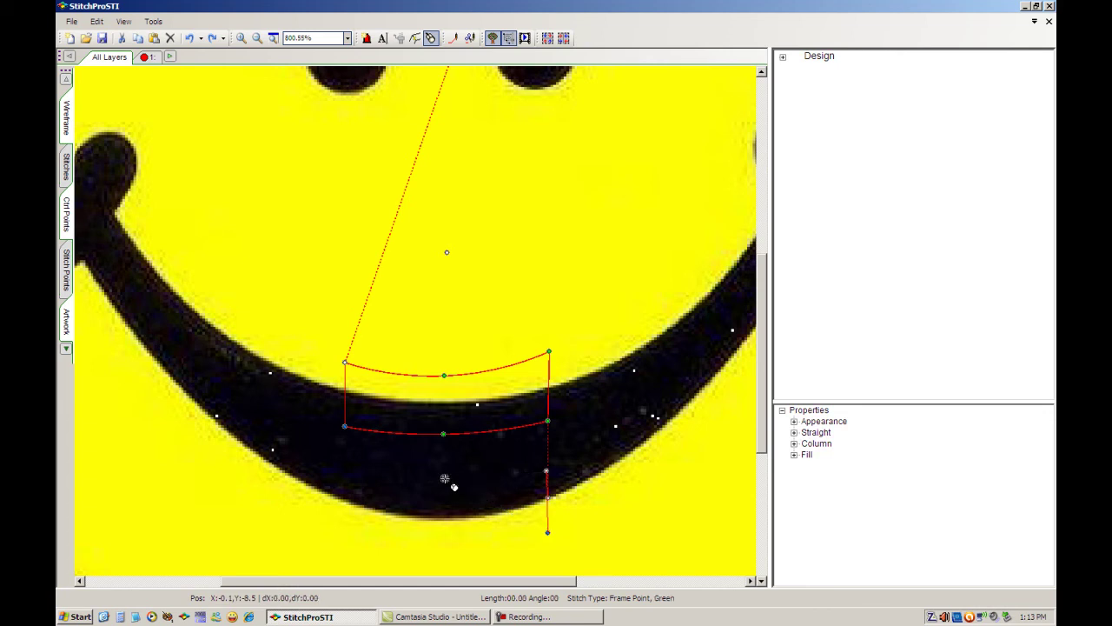
left_click(444, 478)
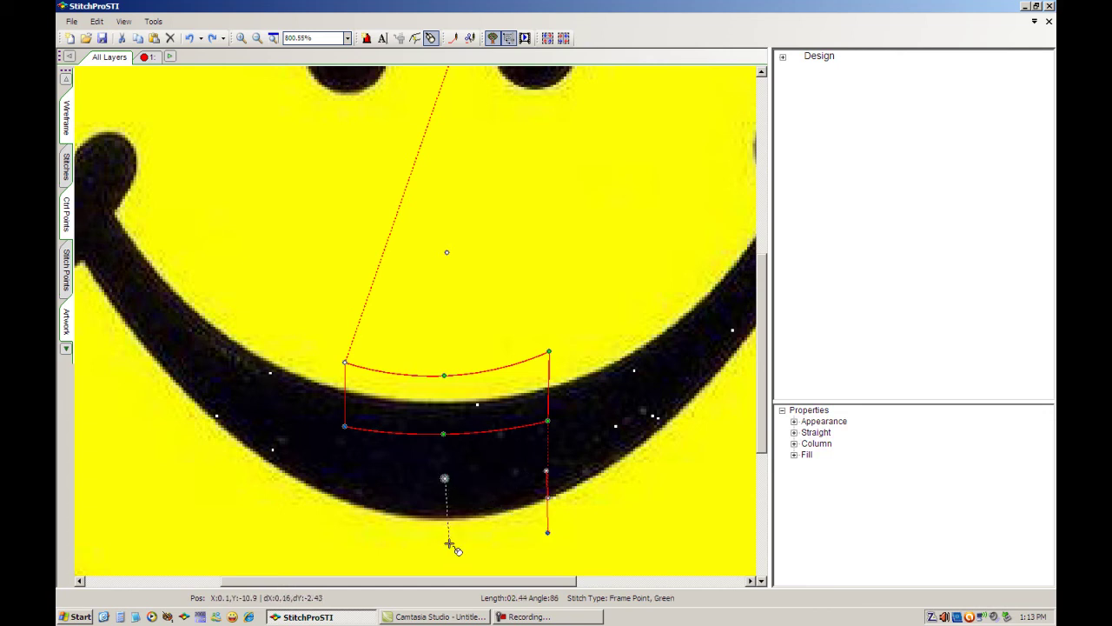
left_click(445, 544)
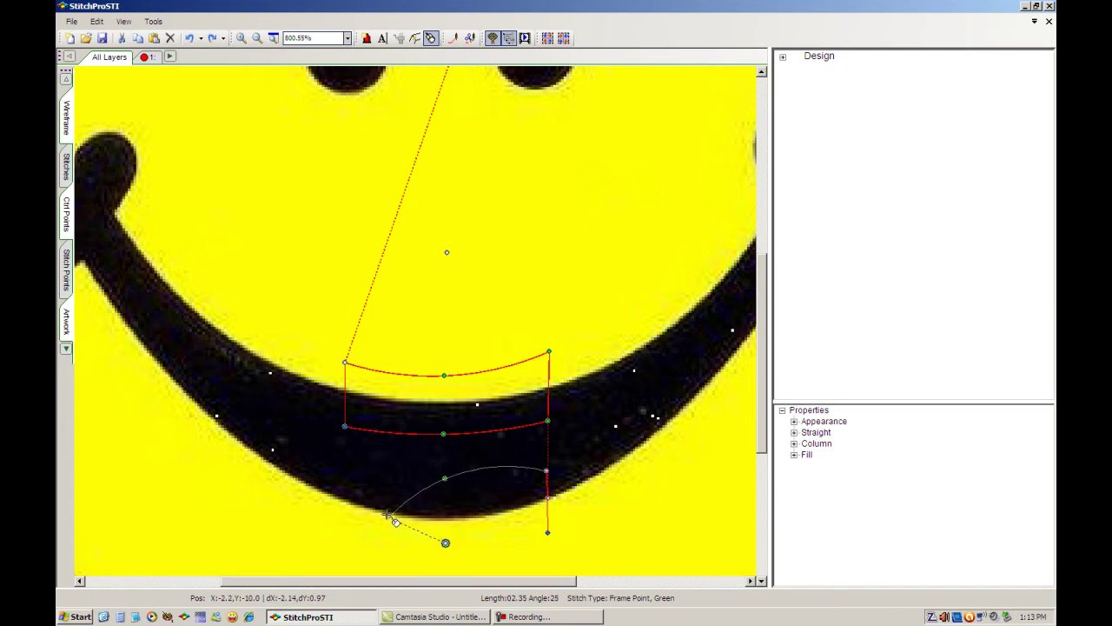
left_click(346, 457)
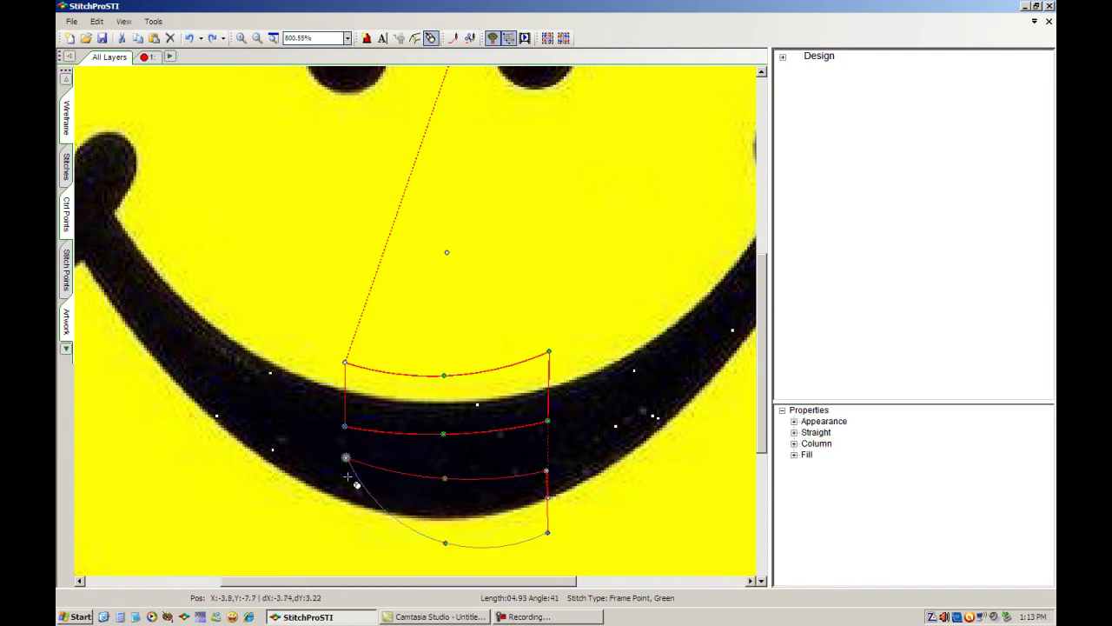
left_click(346, 528)
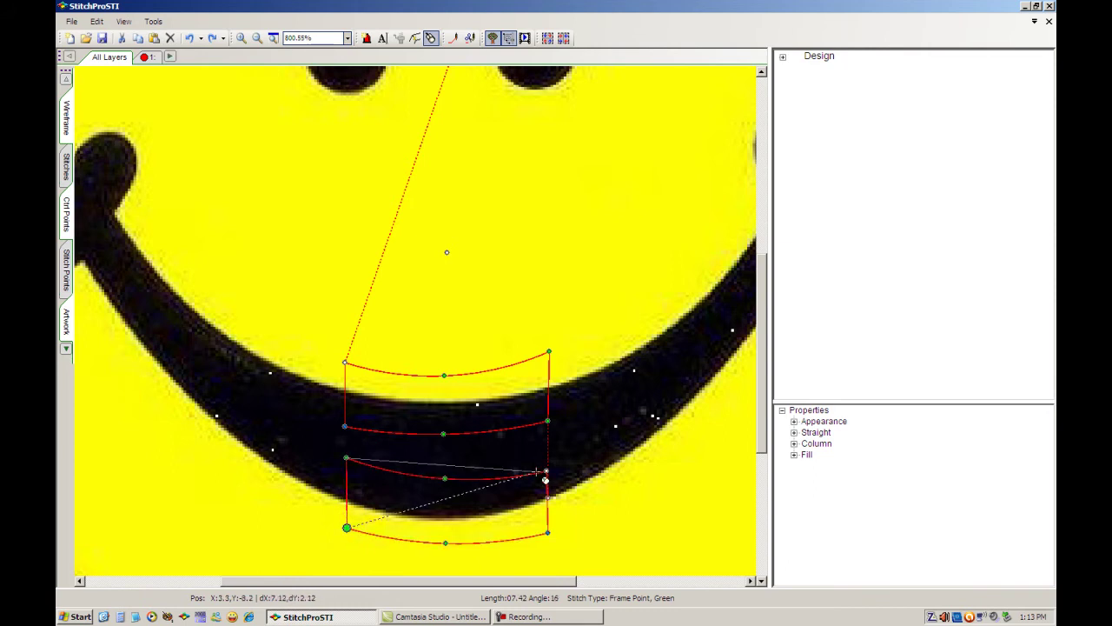
Run a straight stitch to the bottom of the face and place a curved column about 4.8 mm wide over the outline's inner edge.
left_click(274, 40)
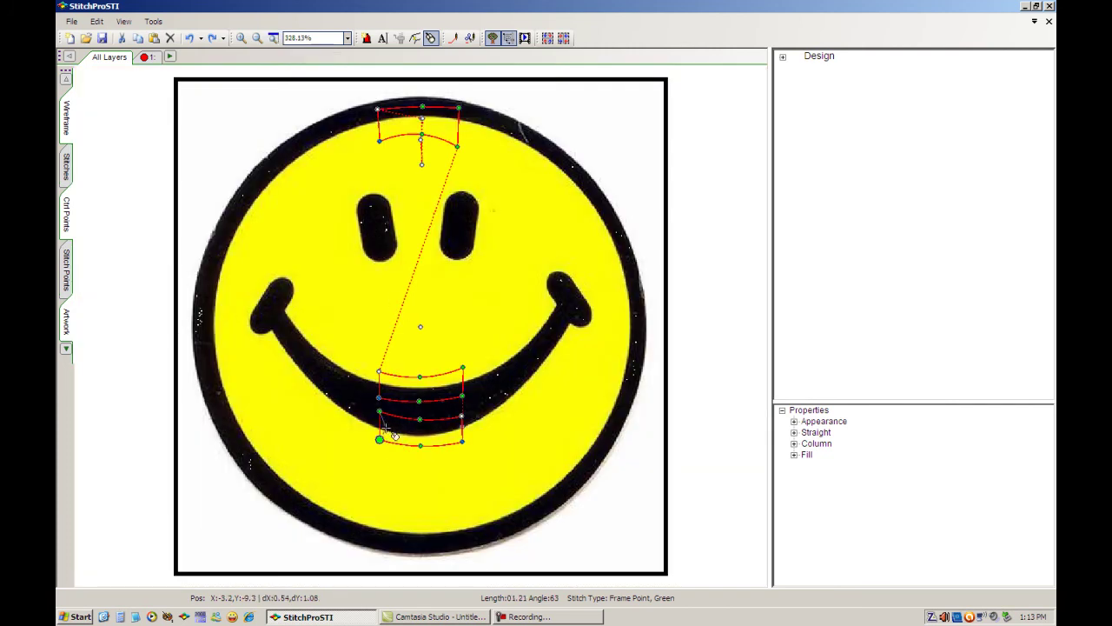
left_click(417, 529)
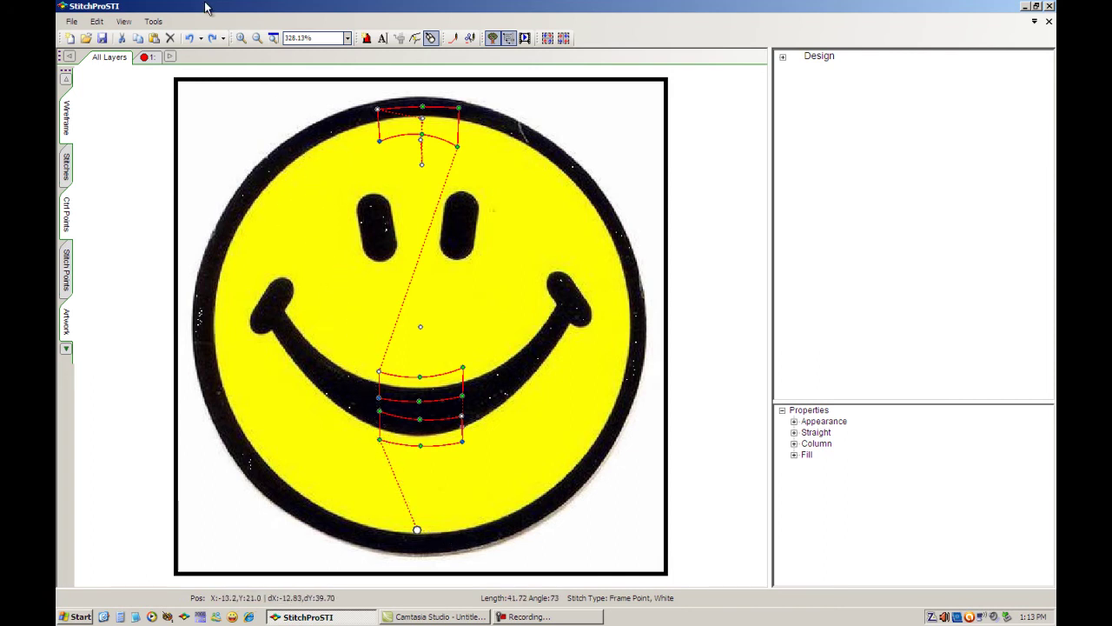
left_click(242, 38)
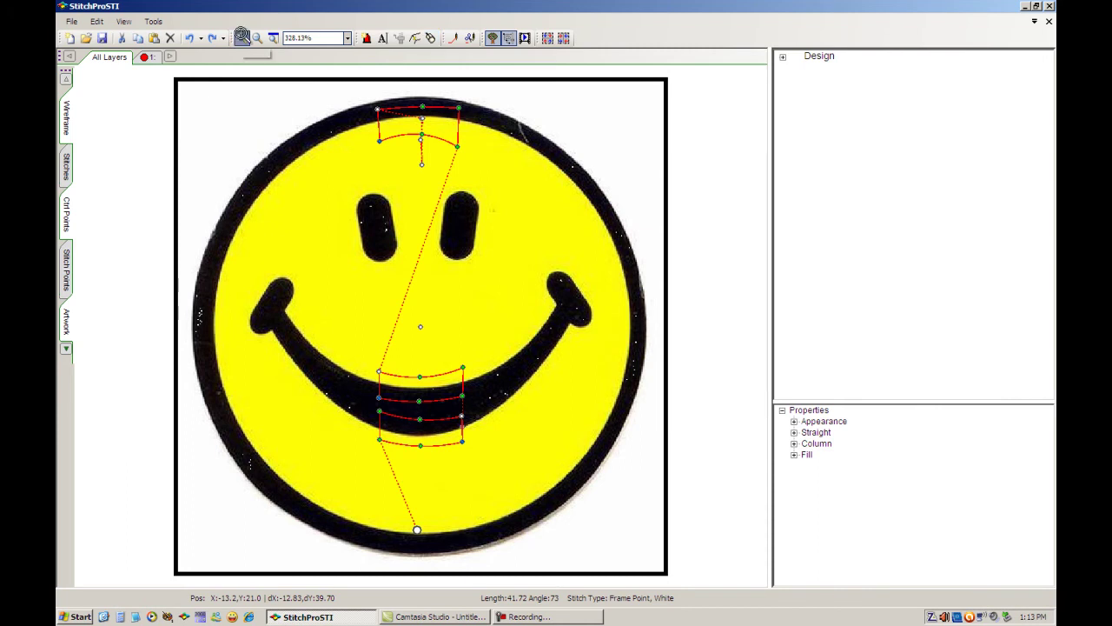
left_click_drag(356, 494, 538, 586)
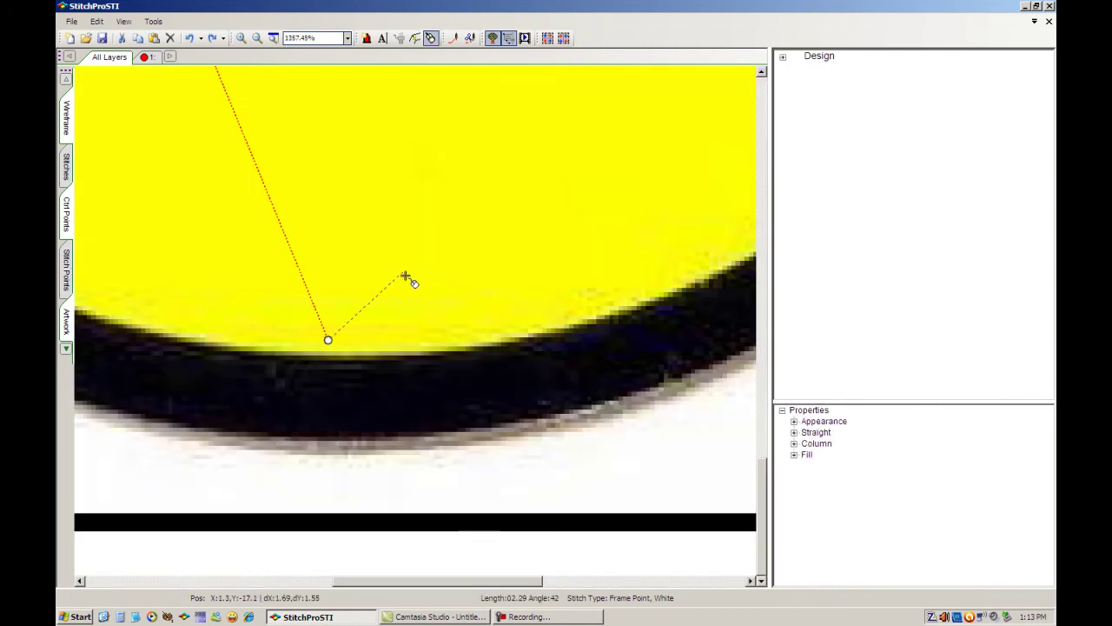
left_click(437, 299)
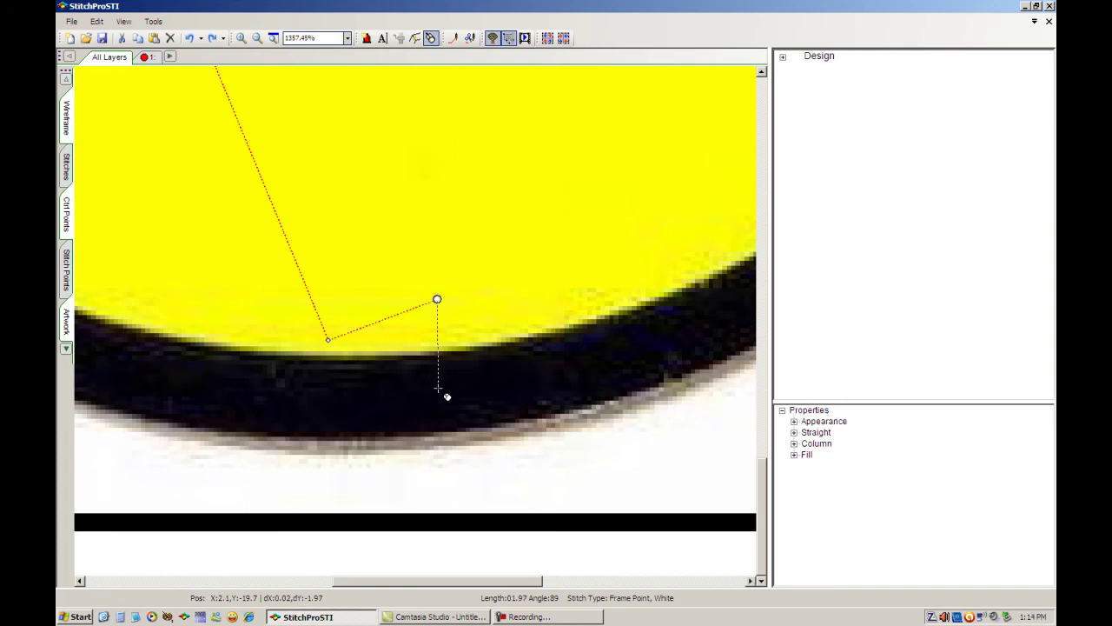
left_click(437, 389)
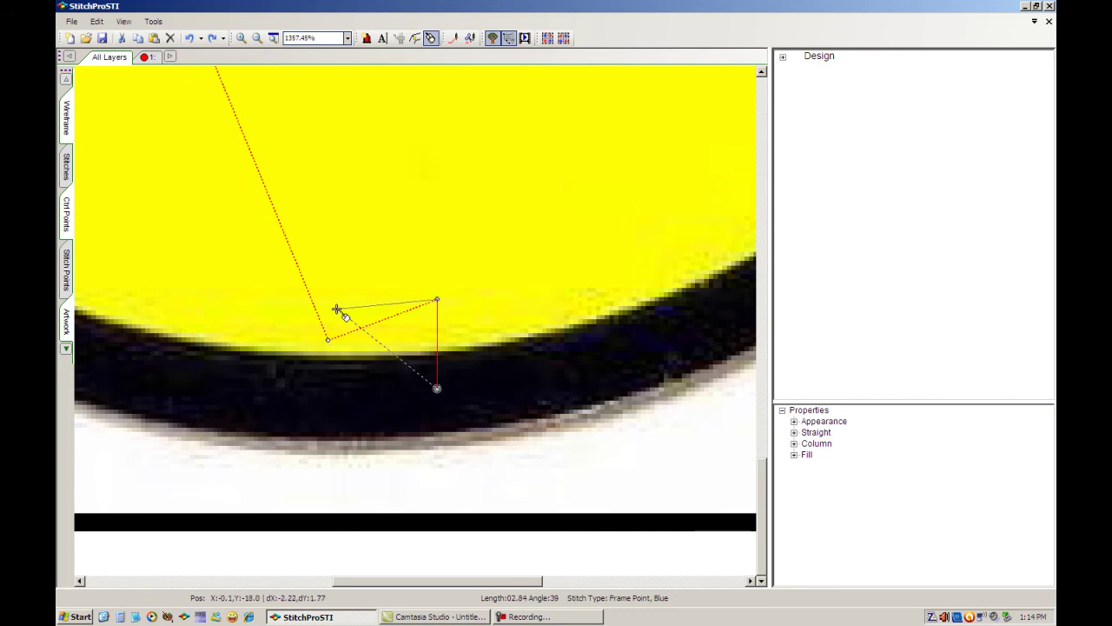
left_click(332, 312)
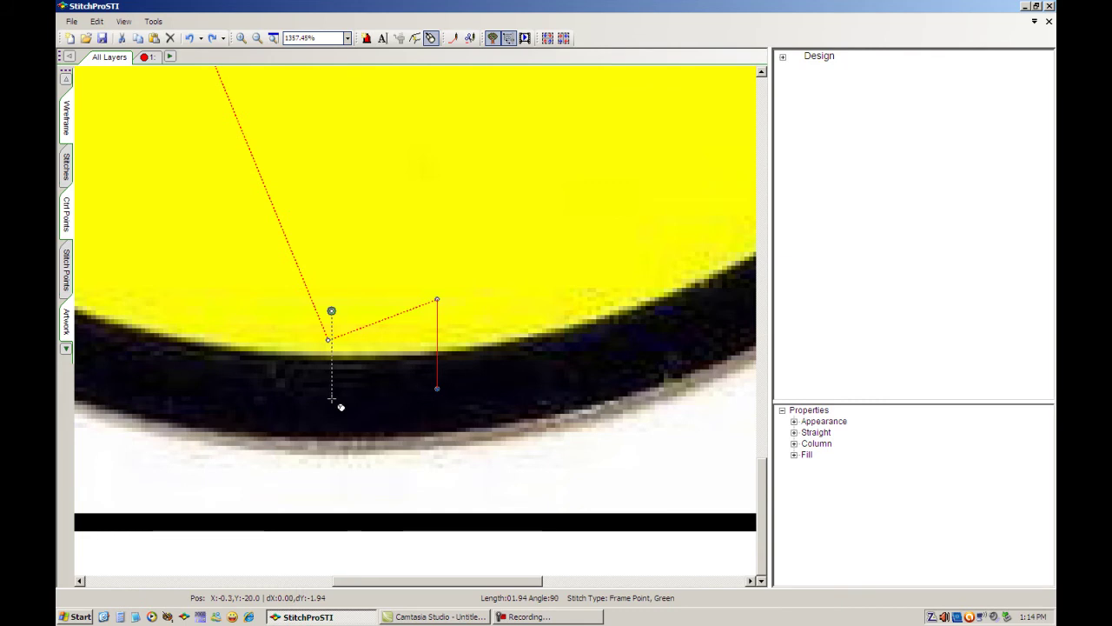
left_click(331, 398)
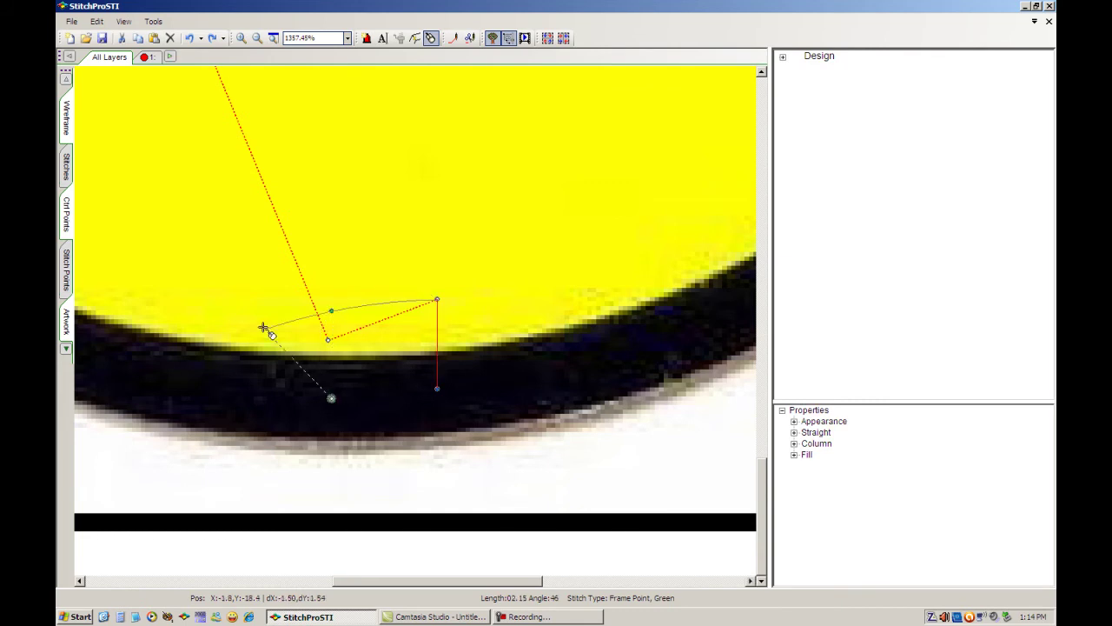
left_click(221, 290)
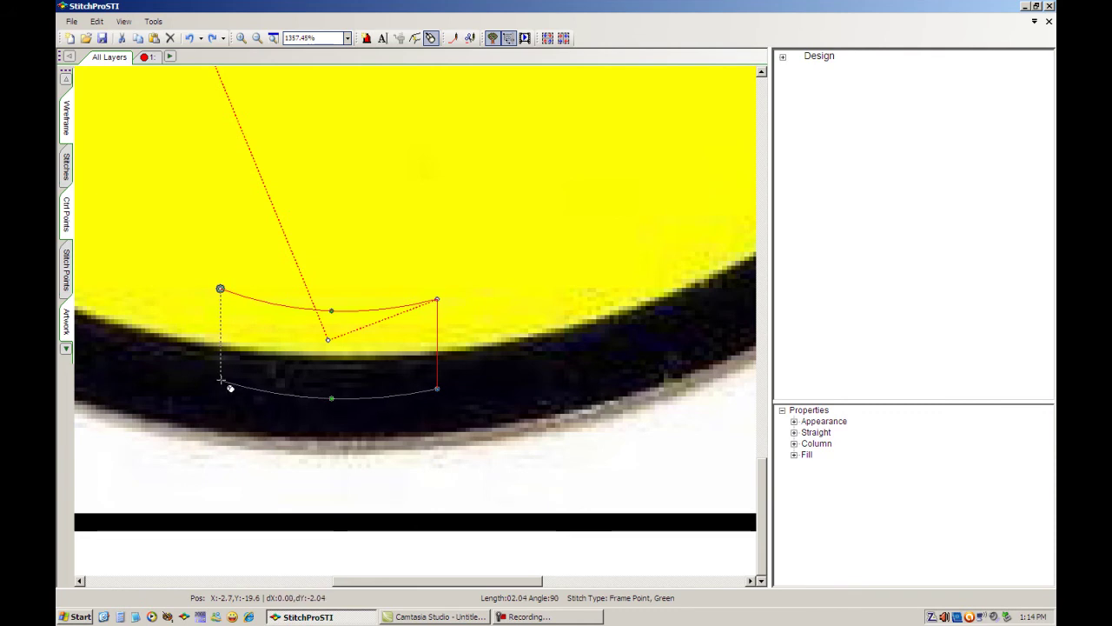
left_click(220, 380)
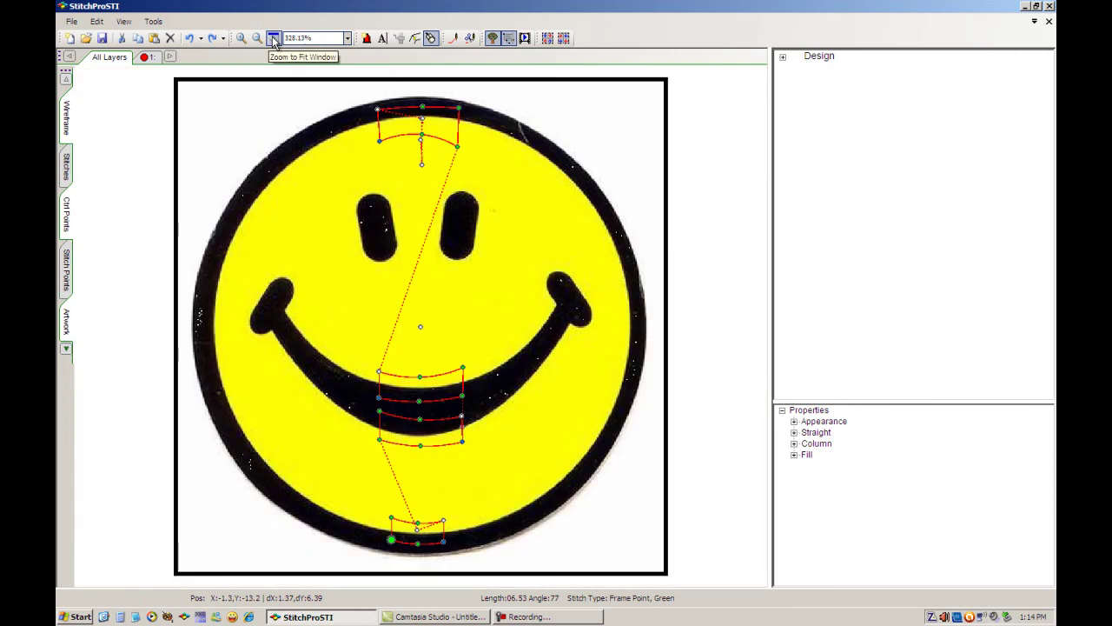
Stop digitizing and reposition the upper and lower points at the right end of the top outline column to even its curves.
left_click(274, 40)
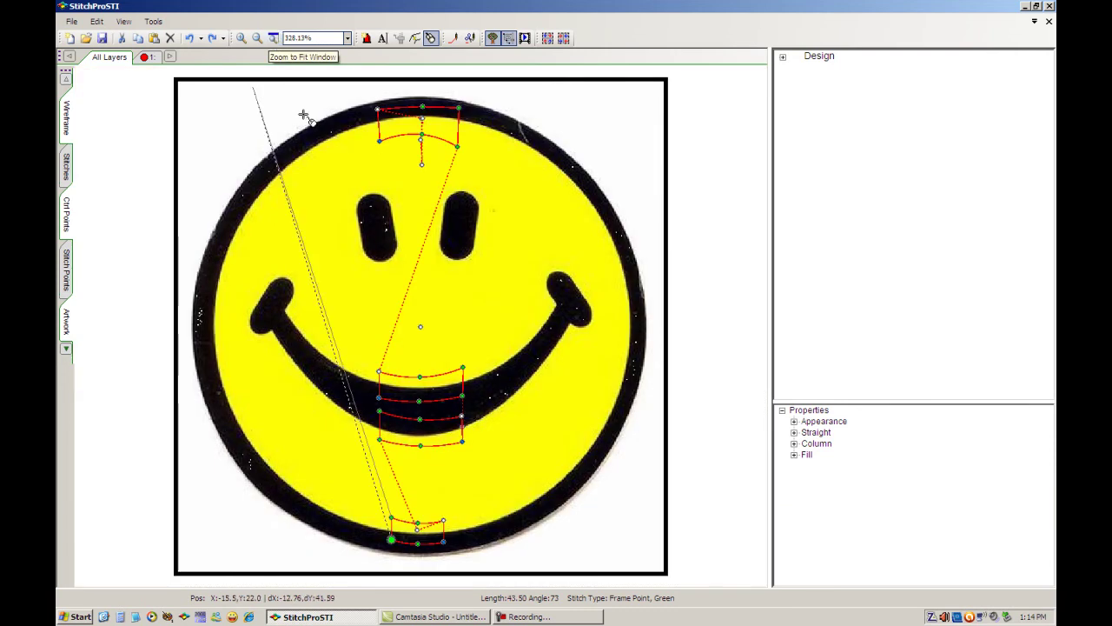
left_click(243, 40)
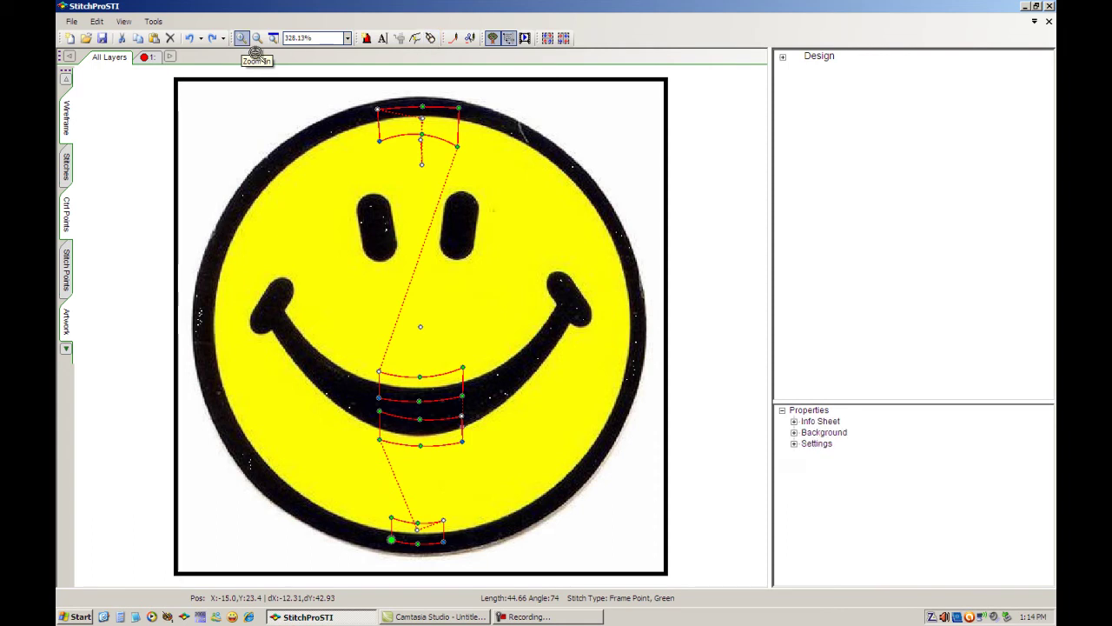
left_click_drag(324, 96, 532, 208)
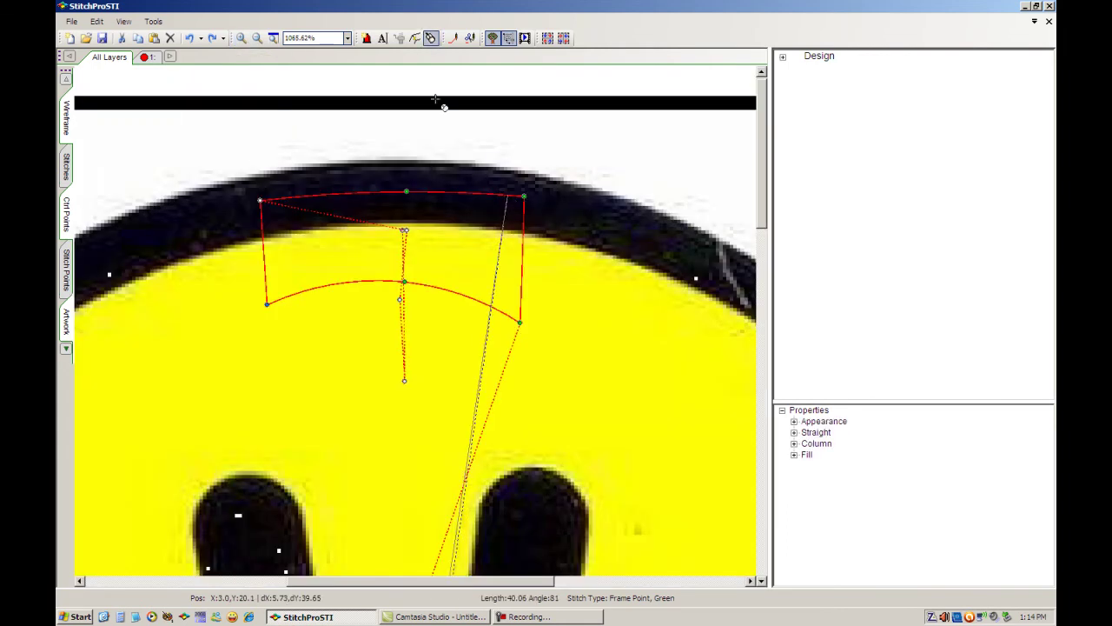
left_click(431, 40)
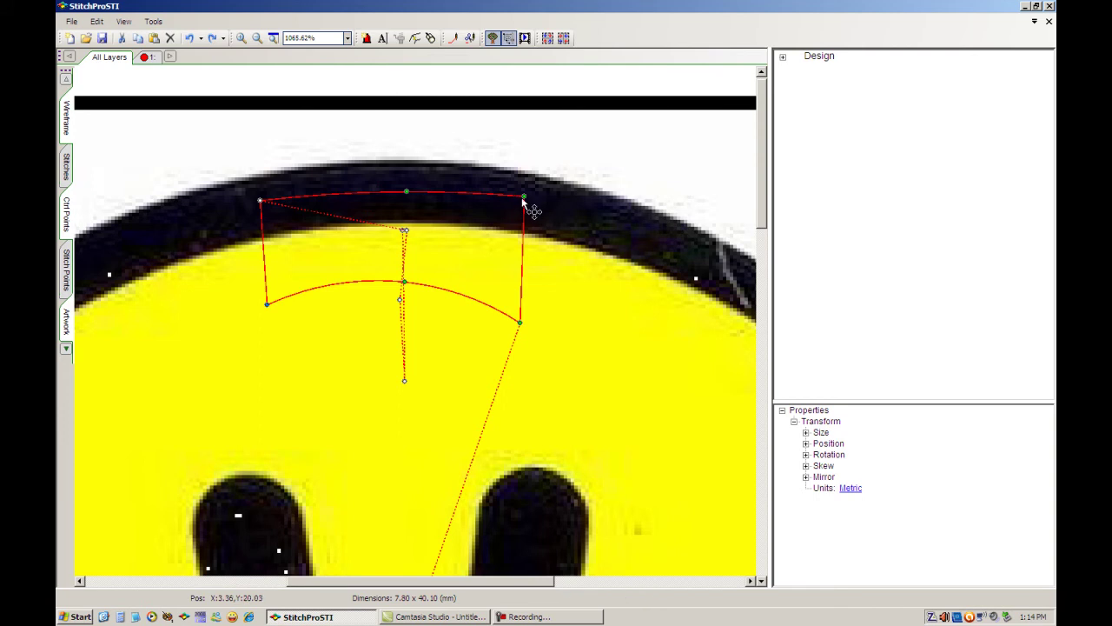
left_click_drag(524, 199, 520, 206)
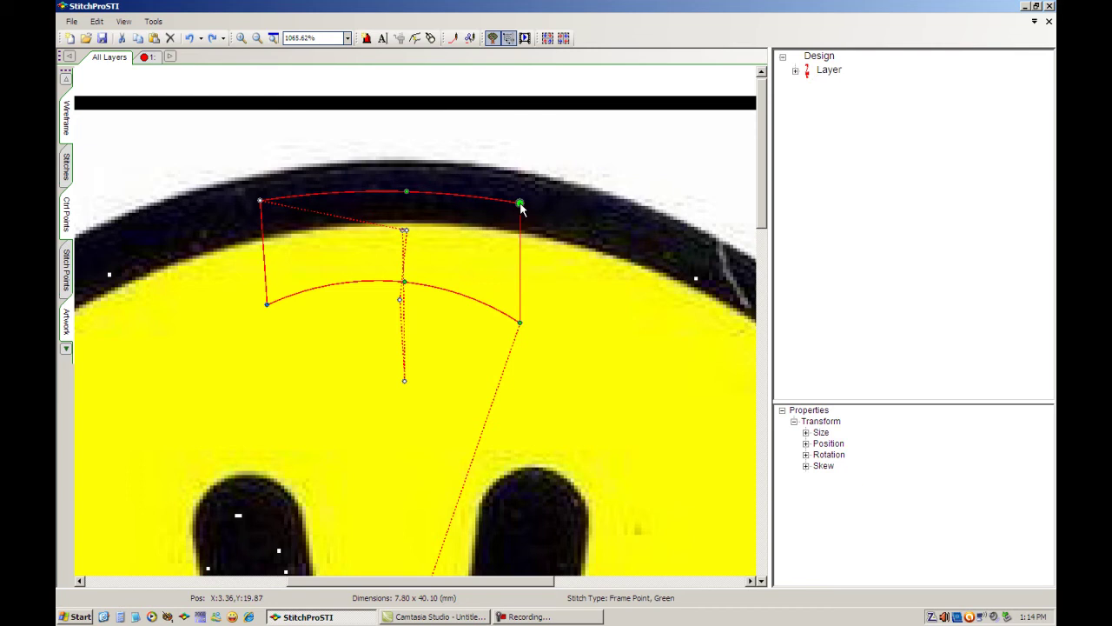
left_click(520, 324)
left_click_drag(521, 324, 519, 303)
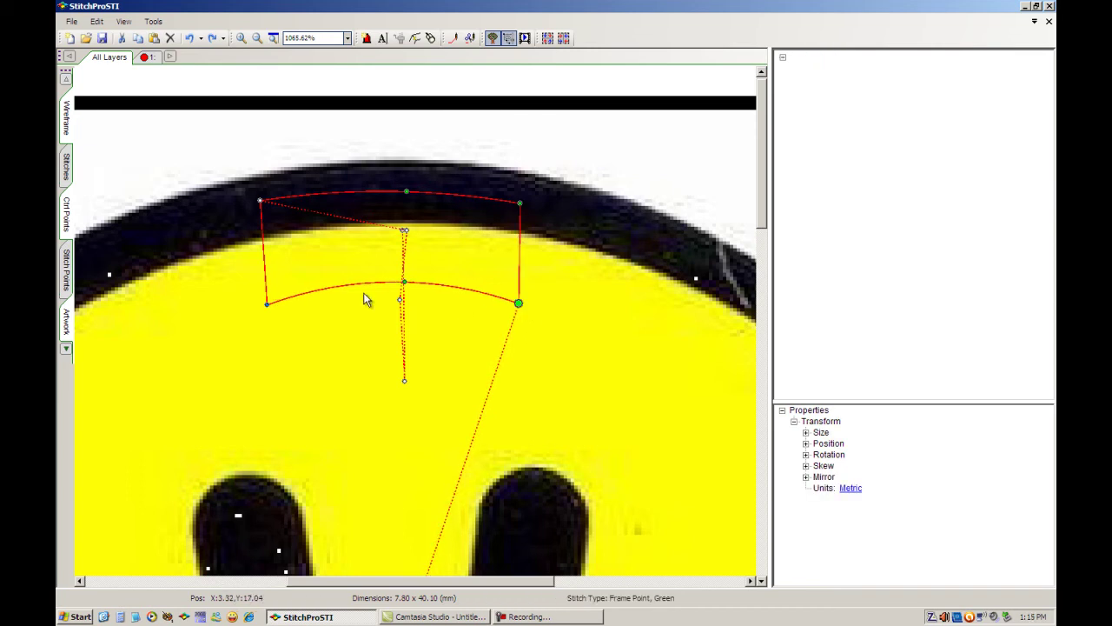
Move the top column's upper-left corner point slightly inward and raise its upper middle point to round the arc.
left_click_drag(261, 202, 266, 205)
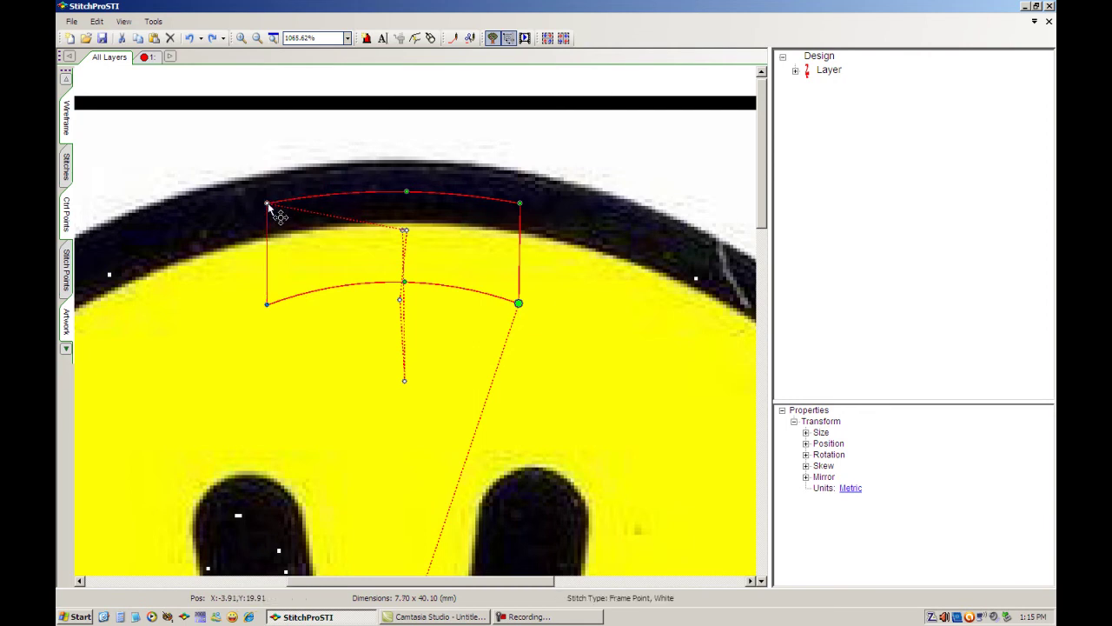
left_click(406, 195)
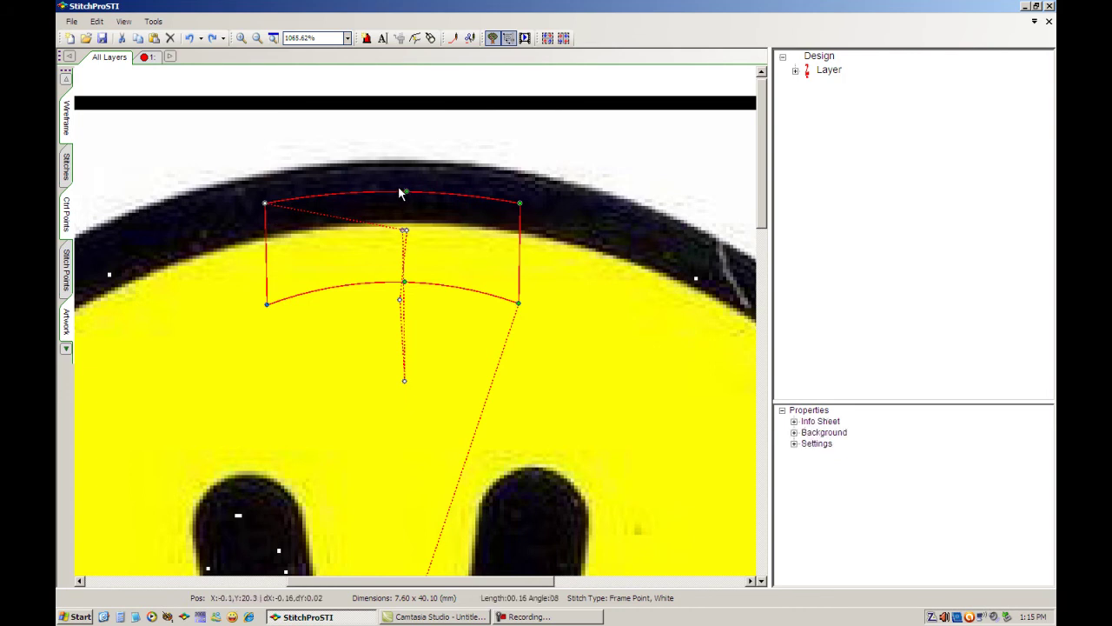
left_click(402, 192)
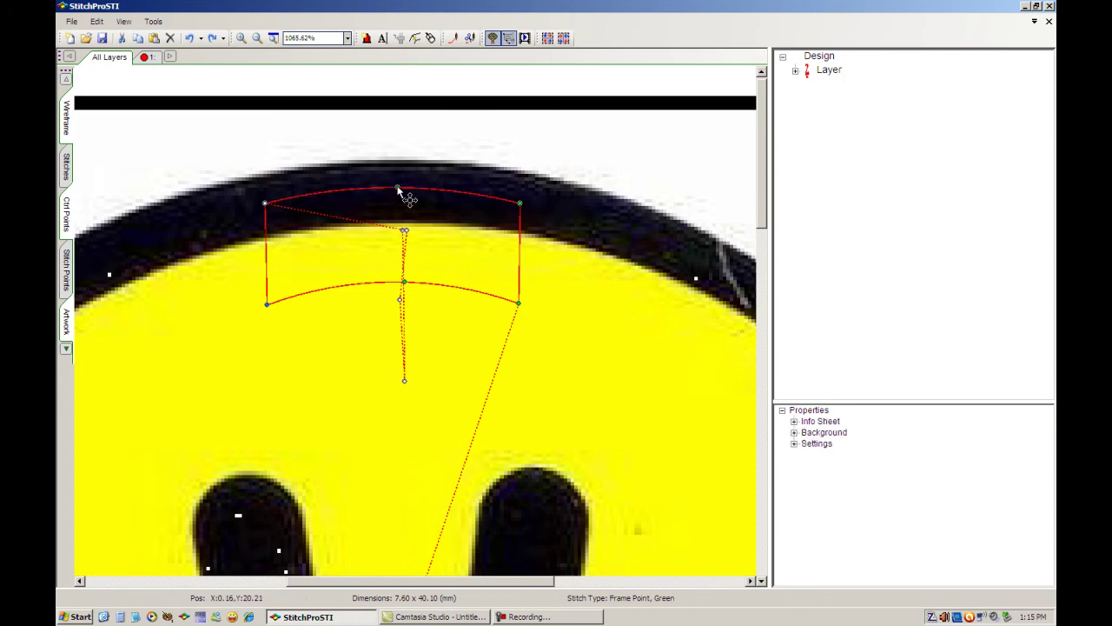
Nudge the top outline column's upper middle point and lower its lower middle point slightly to even the curve.
left_click(400, 190)
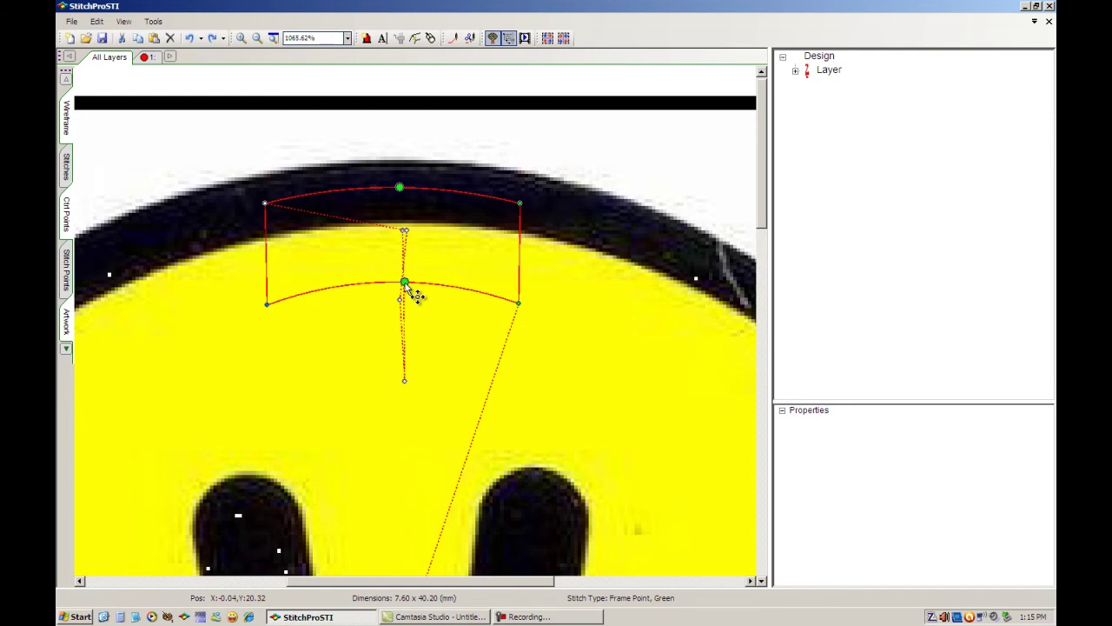
left_click_drag(412, 293, 402, 292)
left_click(402, 288)
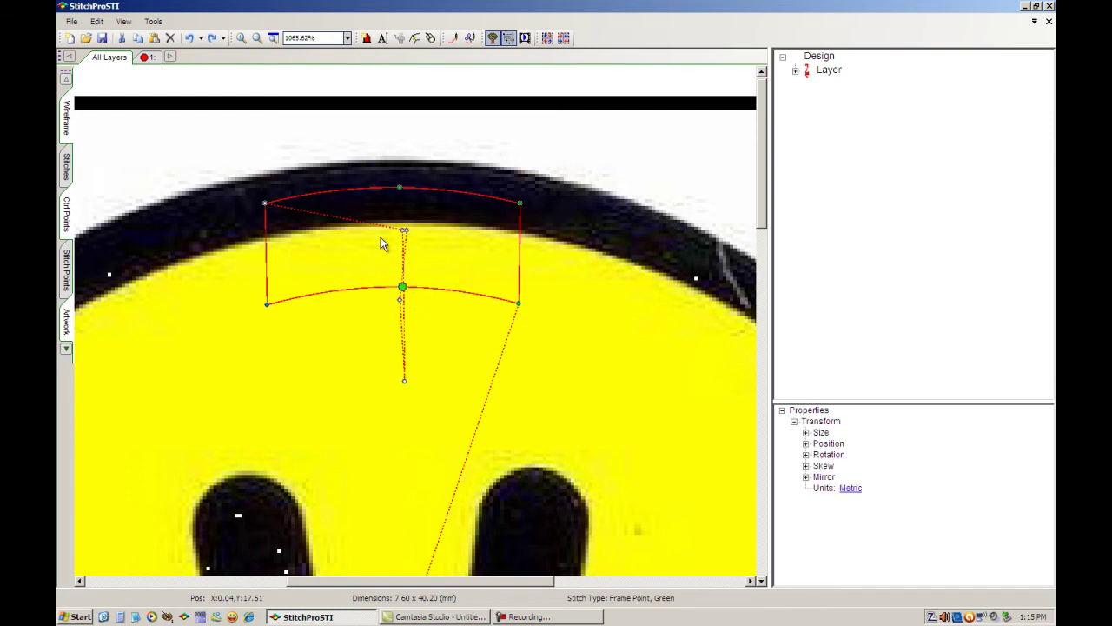
Lower the upper mouth column's lower middle and lower right points, and raise the lower mouth column's upper right corner.
left_click(272, 38)
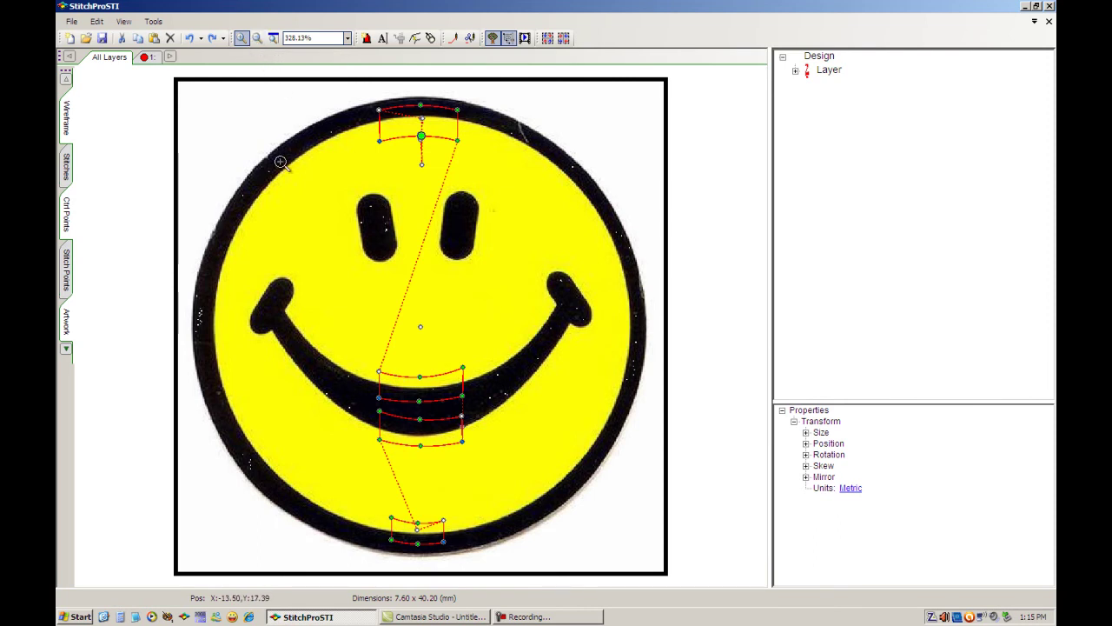
left_click_drag(341, 342, 523, 514)
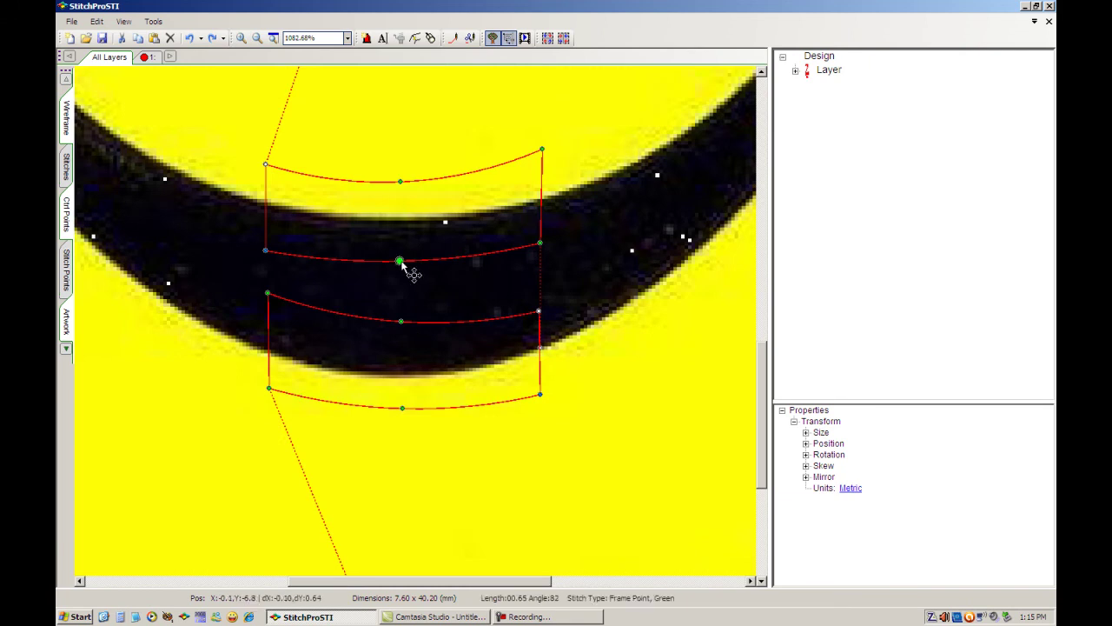
left_click_drag(400, 261, 401, 279)
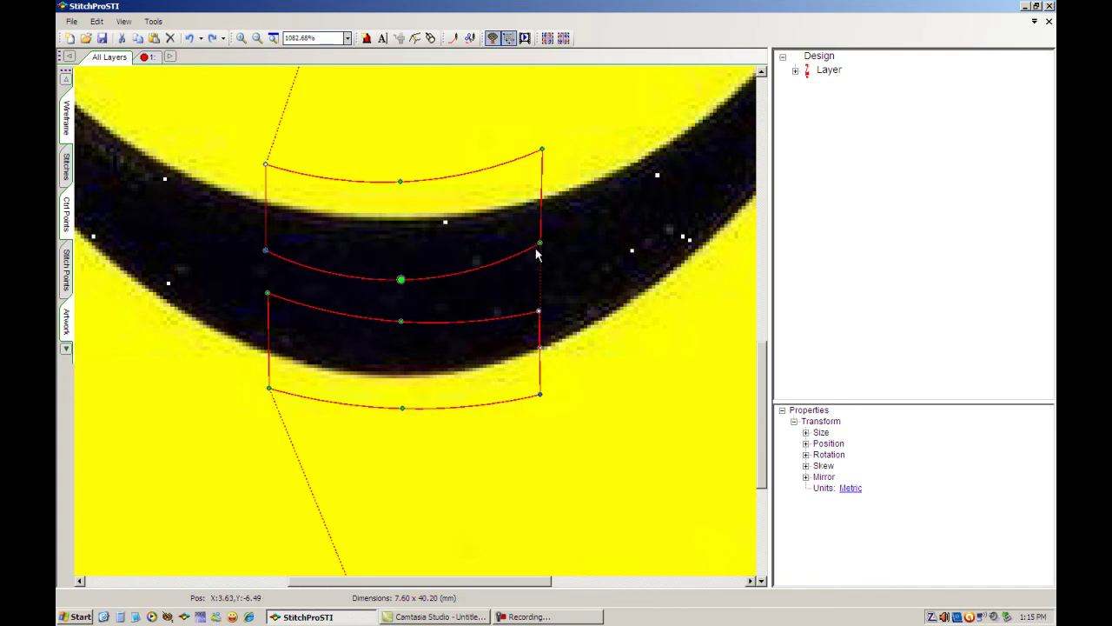
mouse_move(543, 247)
left_mouse_down()
mouse_move(551, 273)
mouse_move(545, 259)
left_mouse_up()
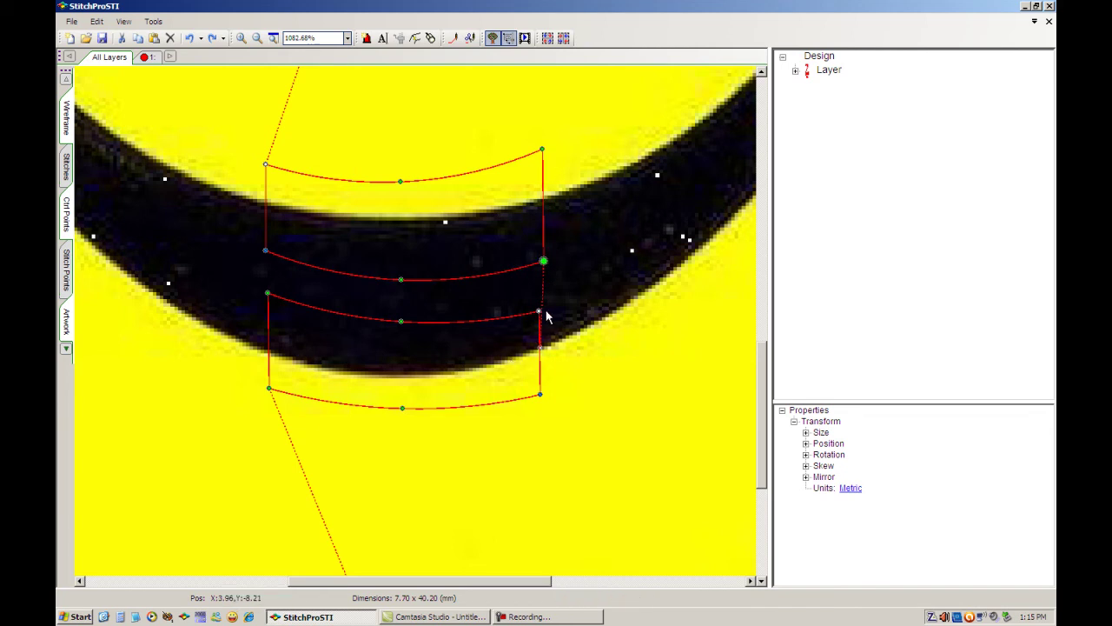
left_click_drag(539, 311, 541, 298)
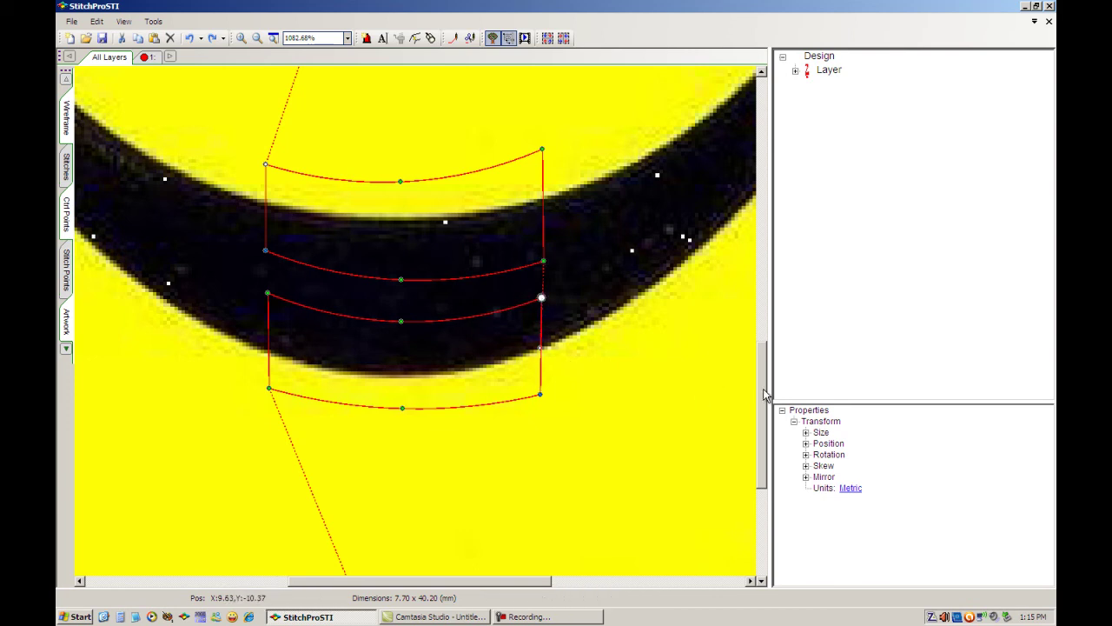
Widen the column at the bottom of the face by moving both left corners and both right corners outward.
left_click_drag(763, 408, 764, 480)
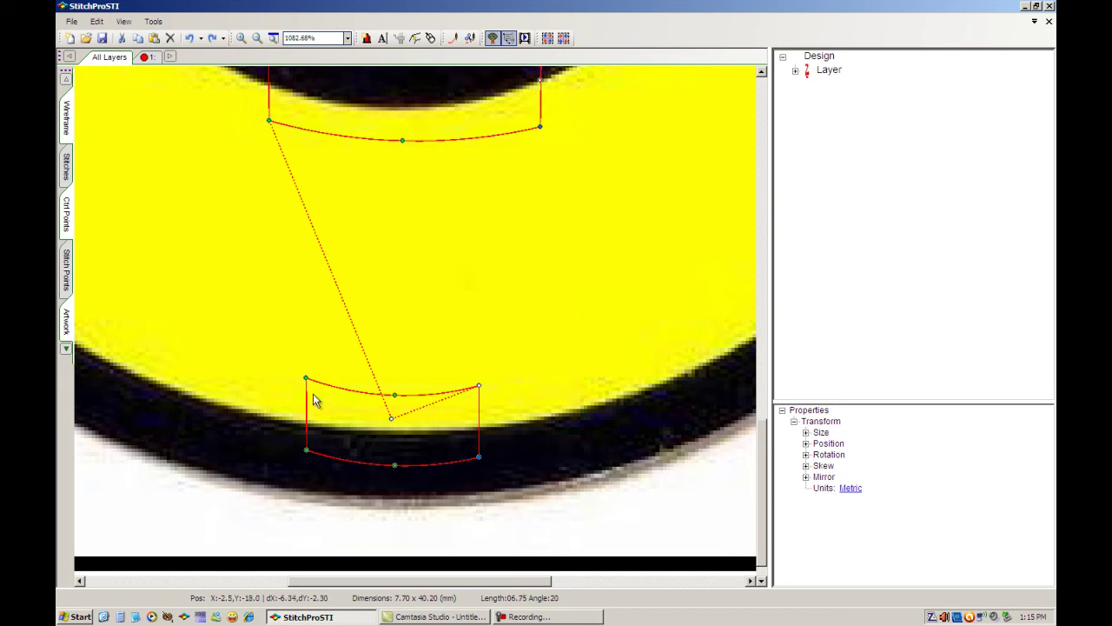
left_click_drag(304, 380, 276, 381)
left_click_drag(309, 454, 276, 453)
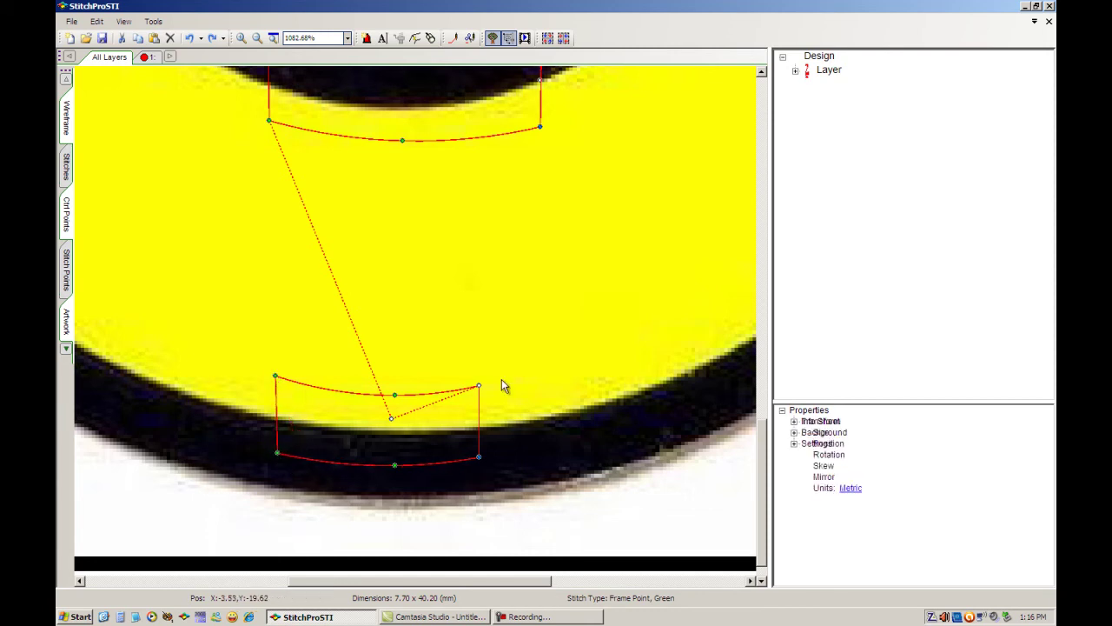
left_click_drag(281, 376, 278, 382)
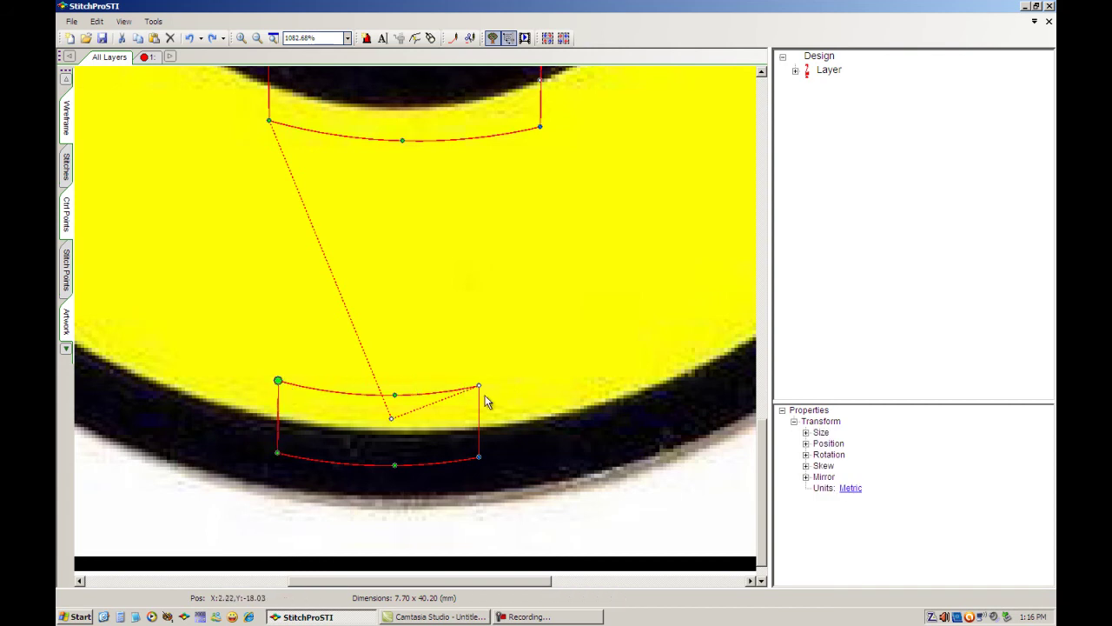
left_click_drag(485, 390, 534, 386)
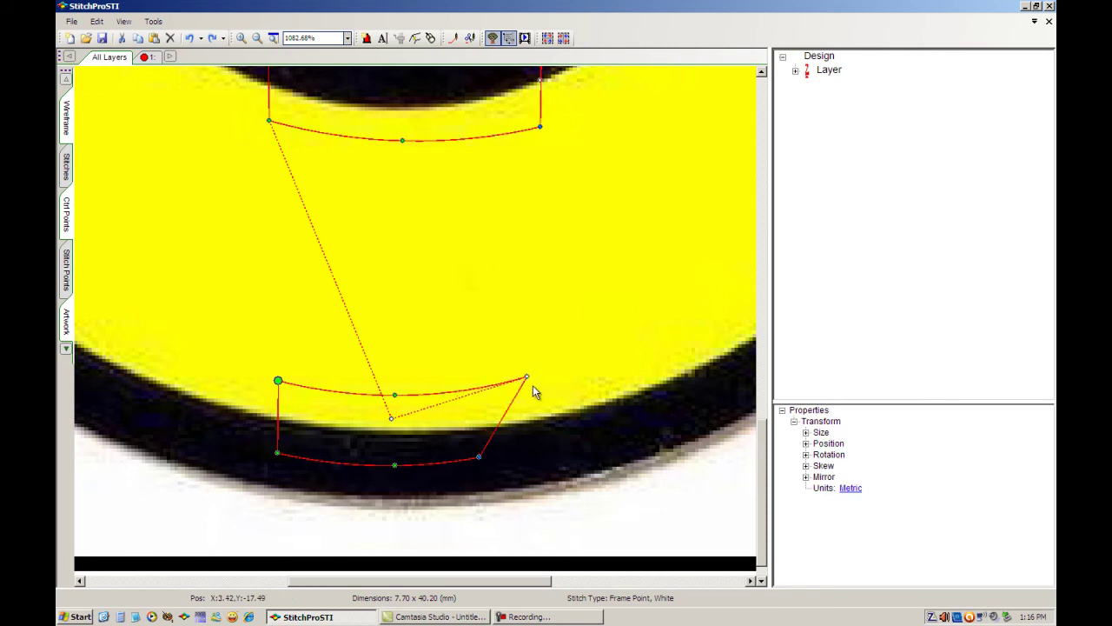
left_click_drag(493, 459, 527, 453)
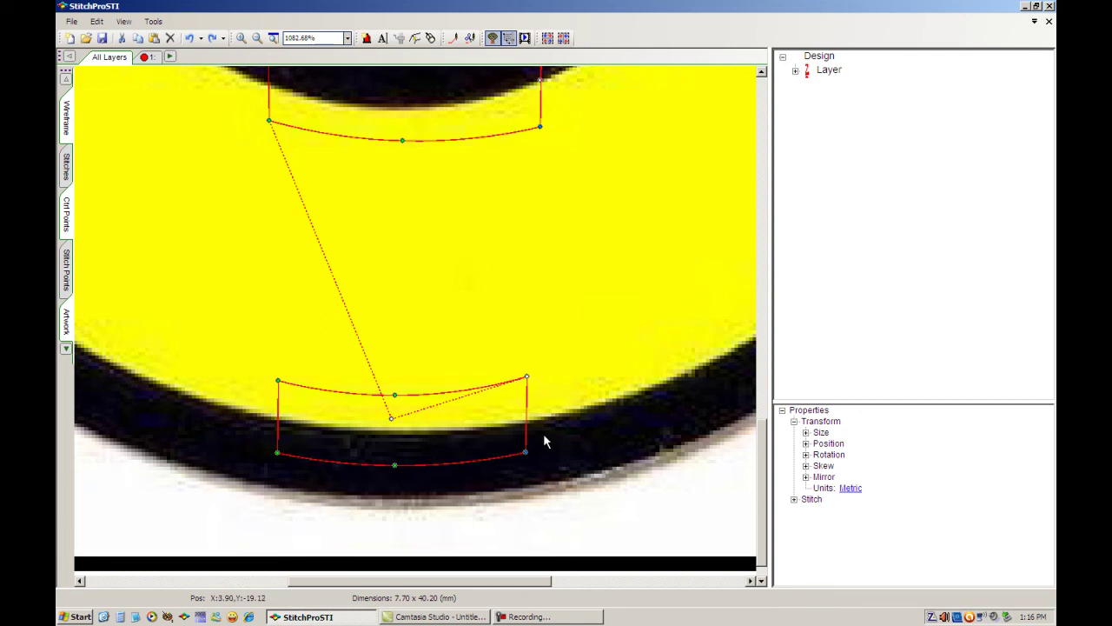
Resume digitizing, run a straight stitch just past the bottom column's right end, and start a fill at that point.
left_click(431, 41)
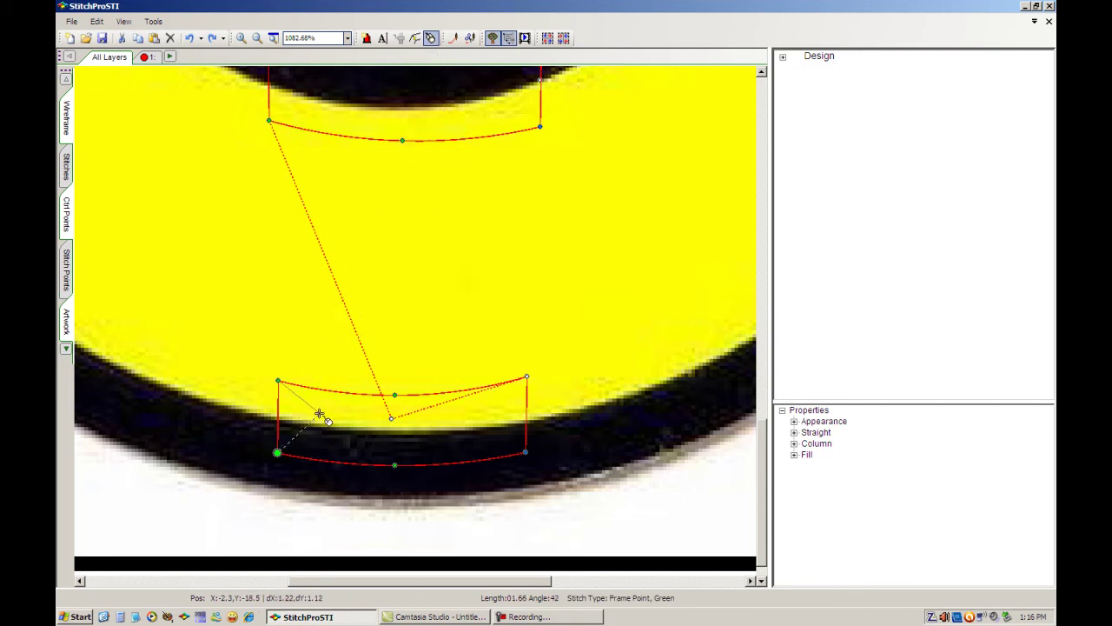
left_click(539, 432)
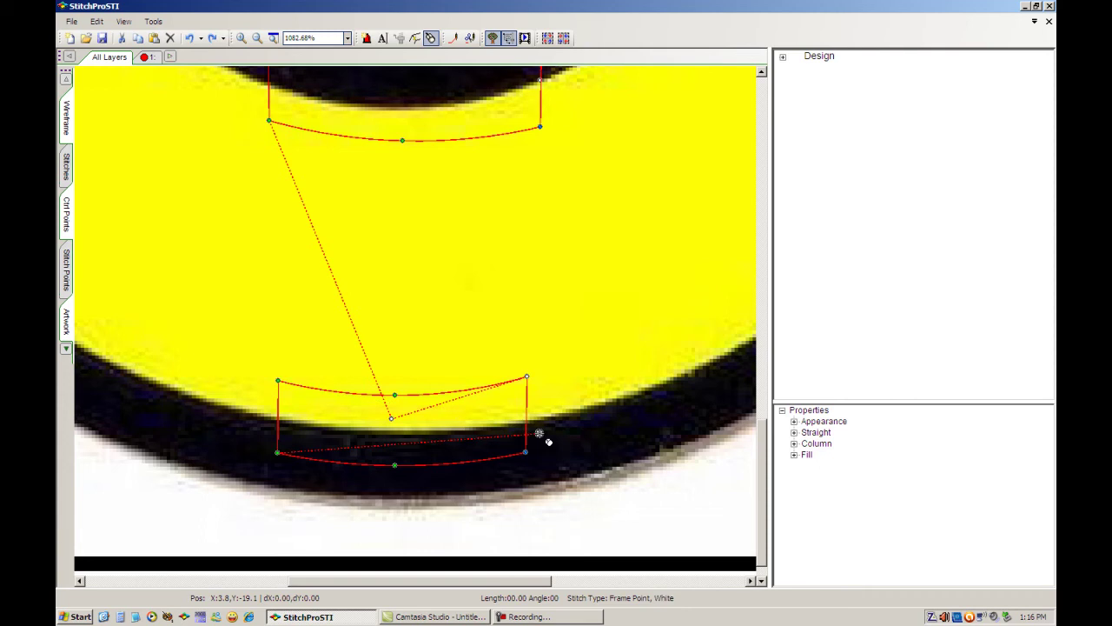
left_click(539, 432)
left_click(538, 432)
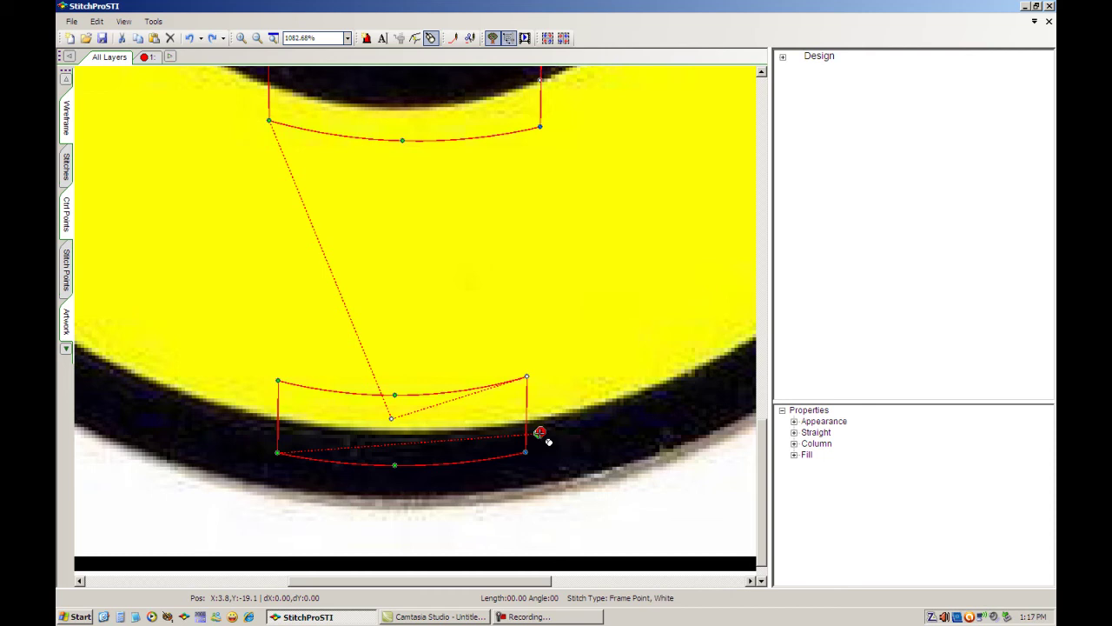
Trace the fill boundary clockwise around the face within the black outline, using straight and curved points, and close it at its start.
left_click(286, 432)
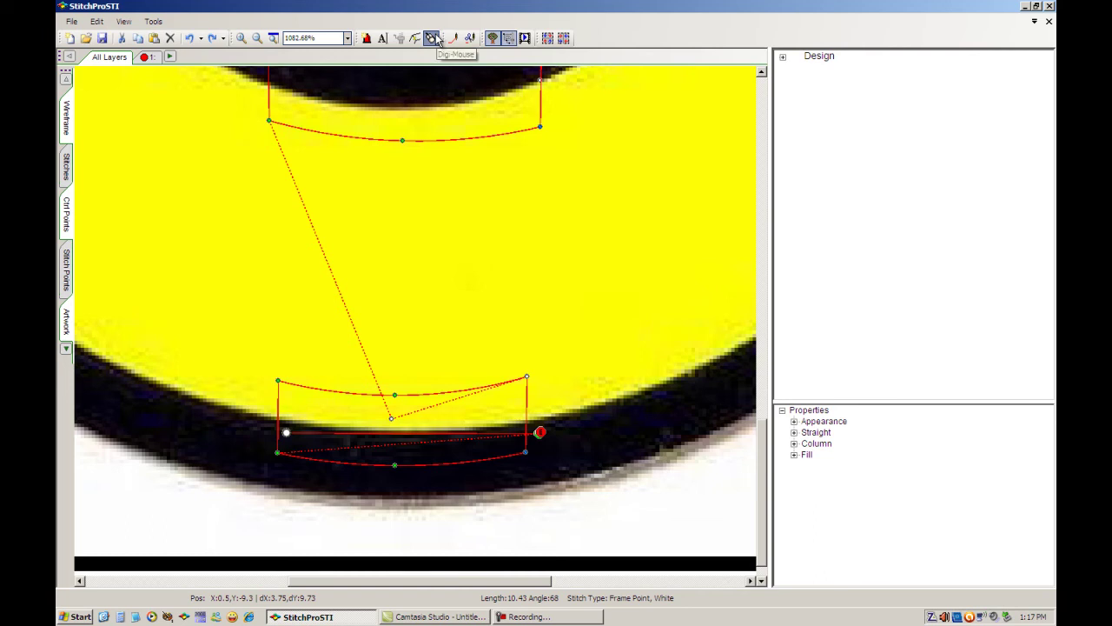
left_click(274, 39)
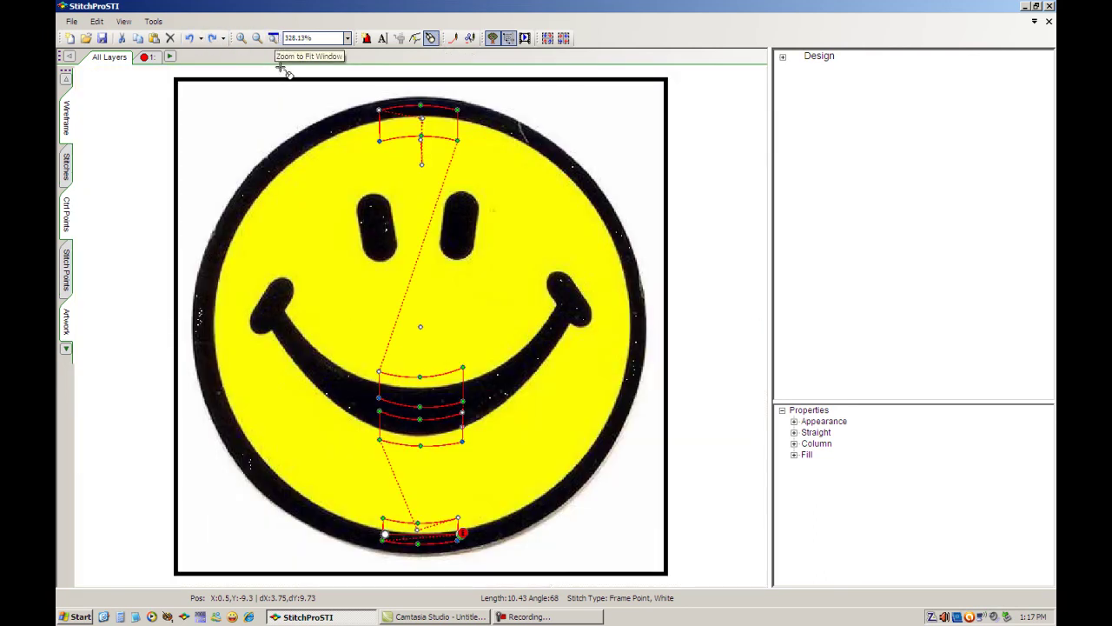
left_click(195, 326)
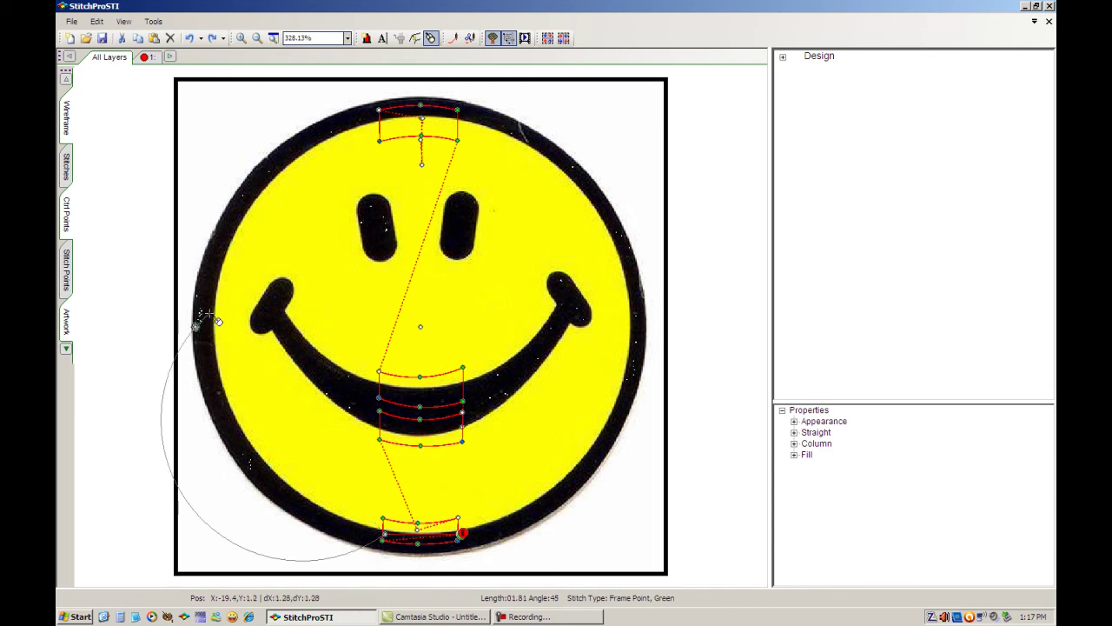
left_click(379, 115)
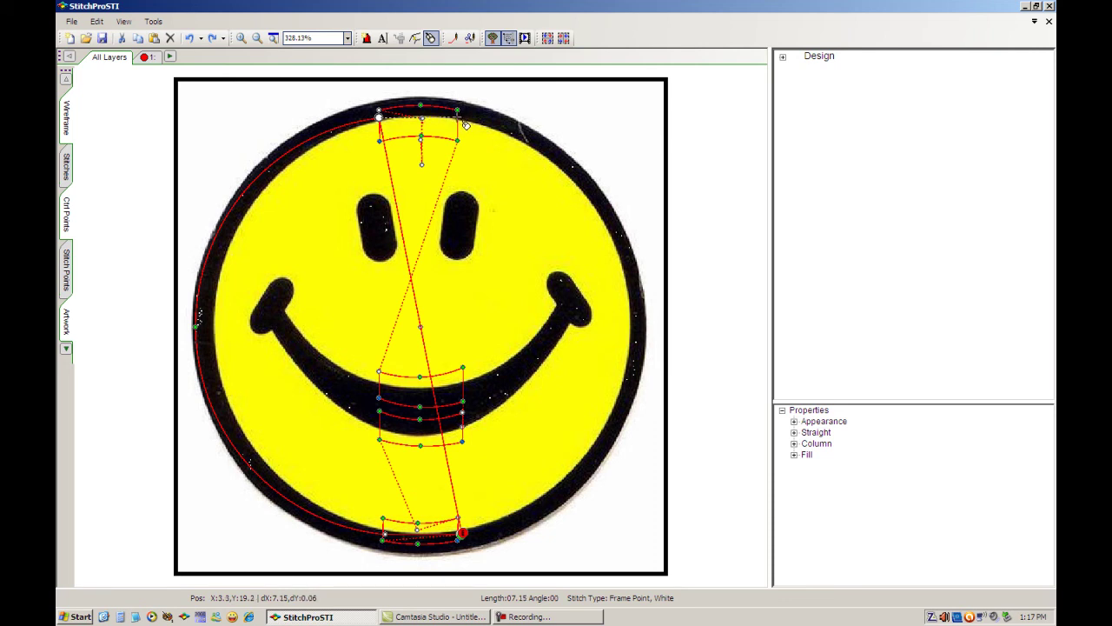
left_click(458, 116)
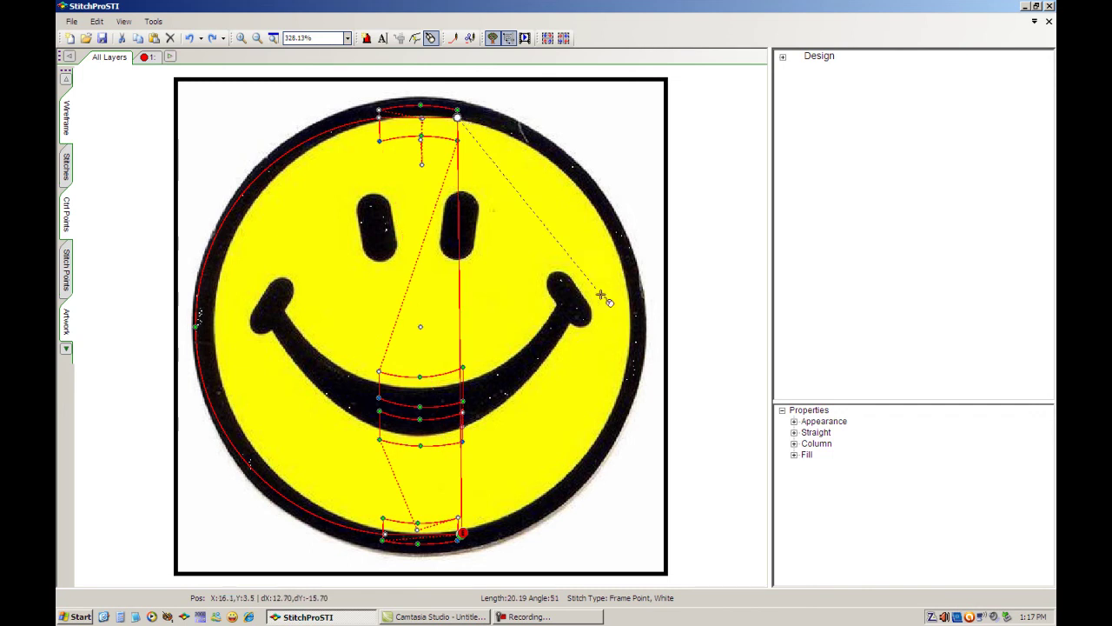
left_click(641, 325)
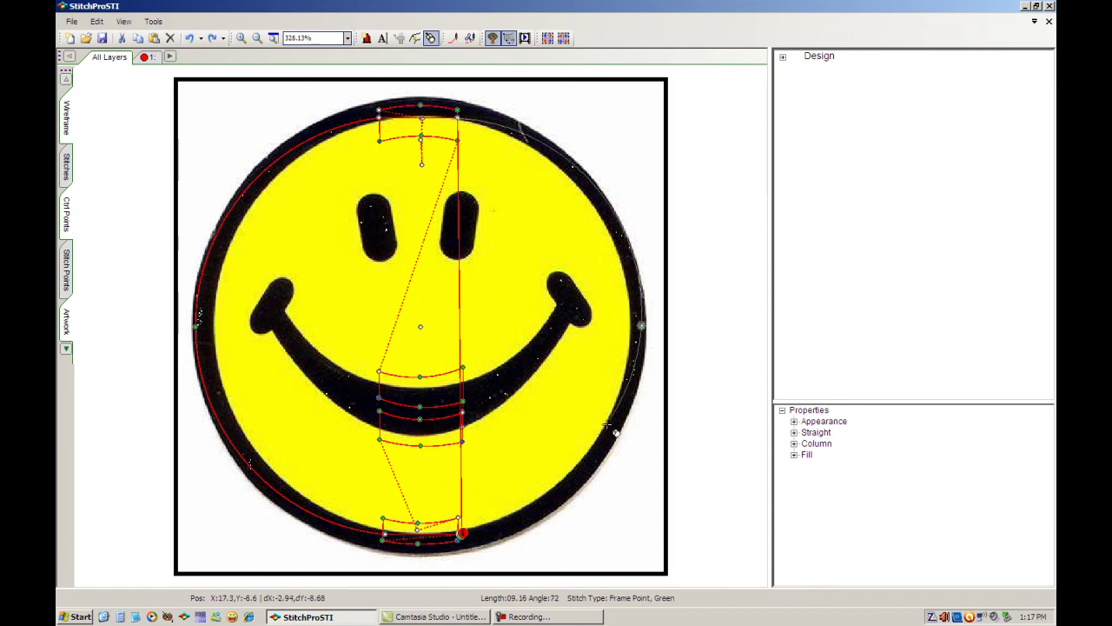
left_click(471, 542)
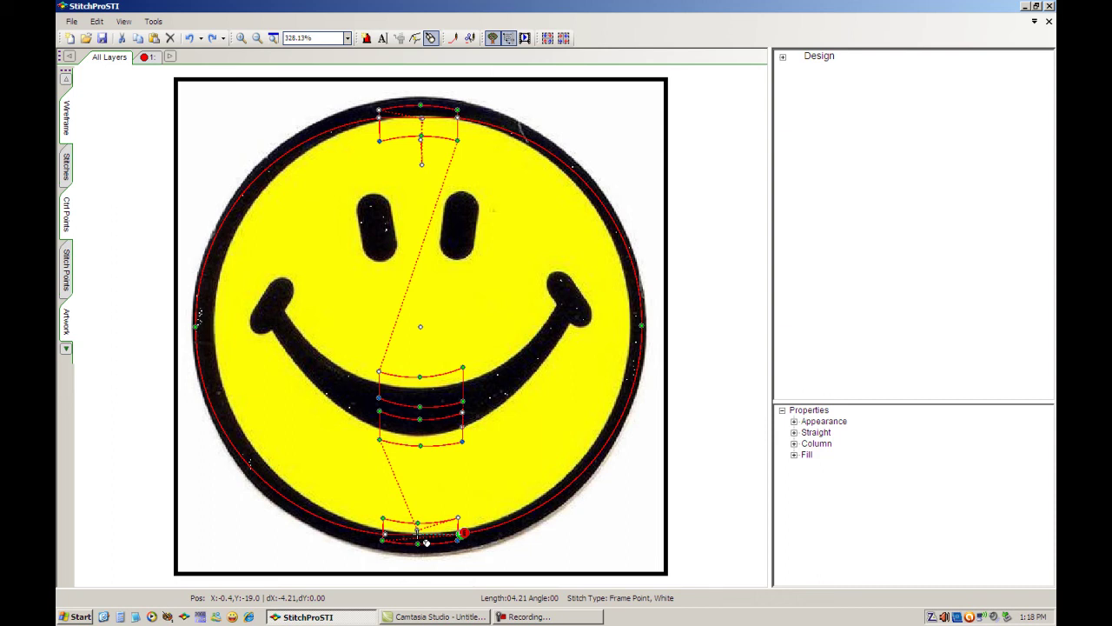
Place the remaining fill points along the bottom of the face, finishing near the fill's starting point.
left_click(417, 532)
left_click(444, 534)
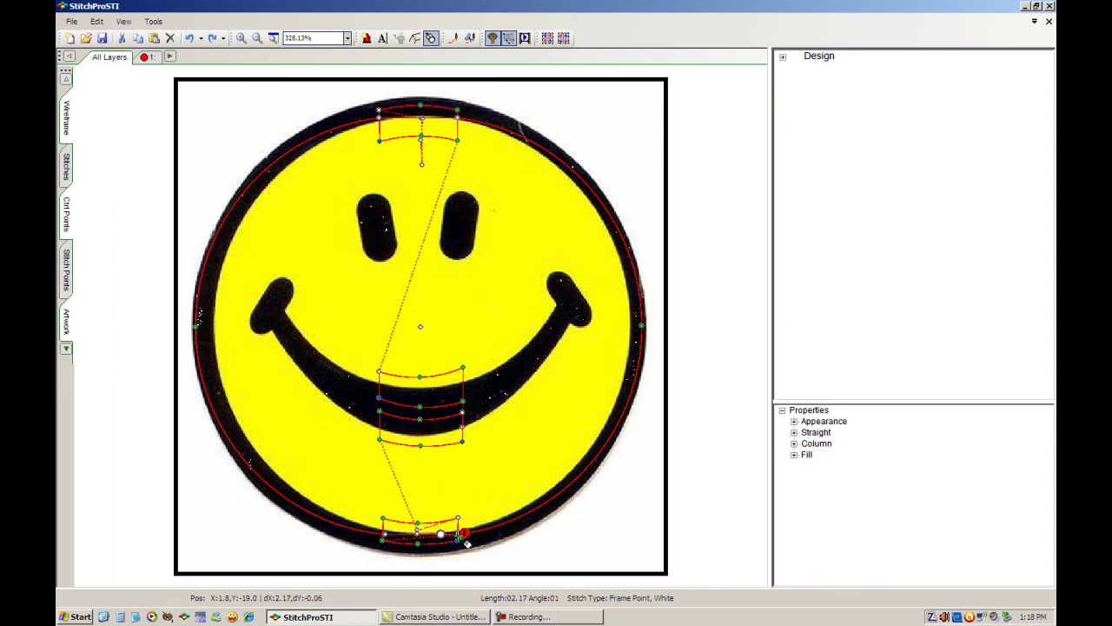
left_click(471, 541)
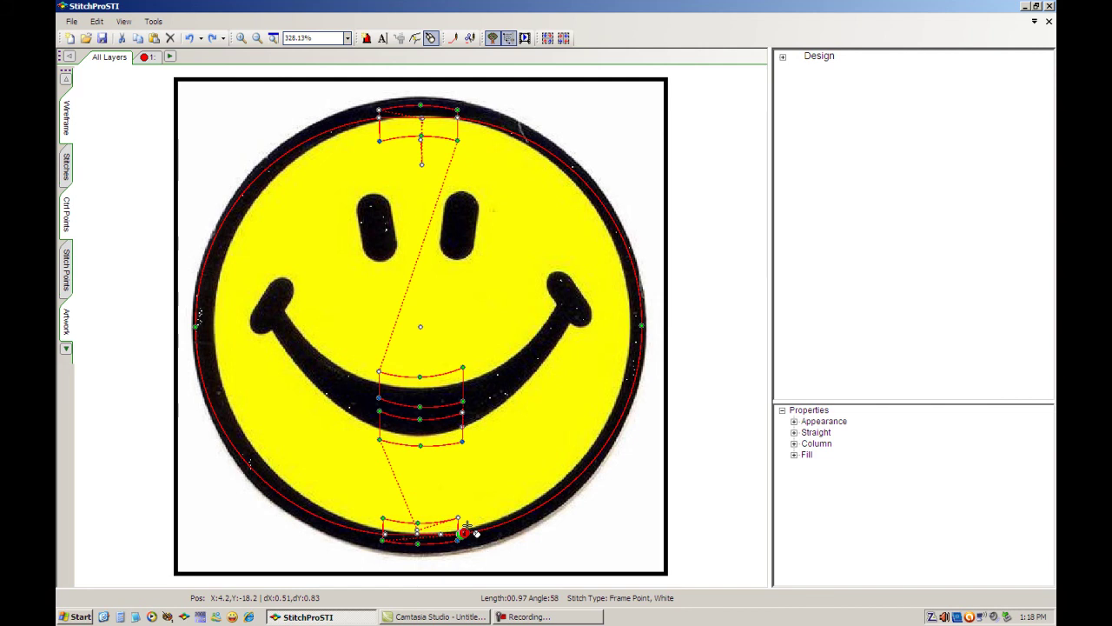
Preview the generated stitch points and stitches over the artwork, and hide both again.
left_click(66, 290)
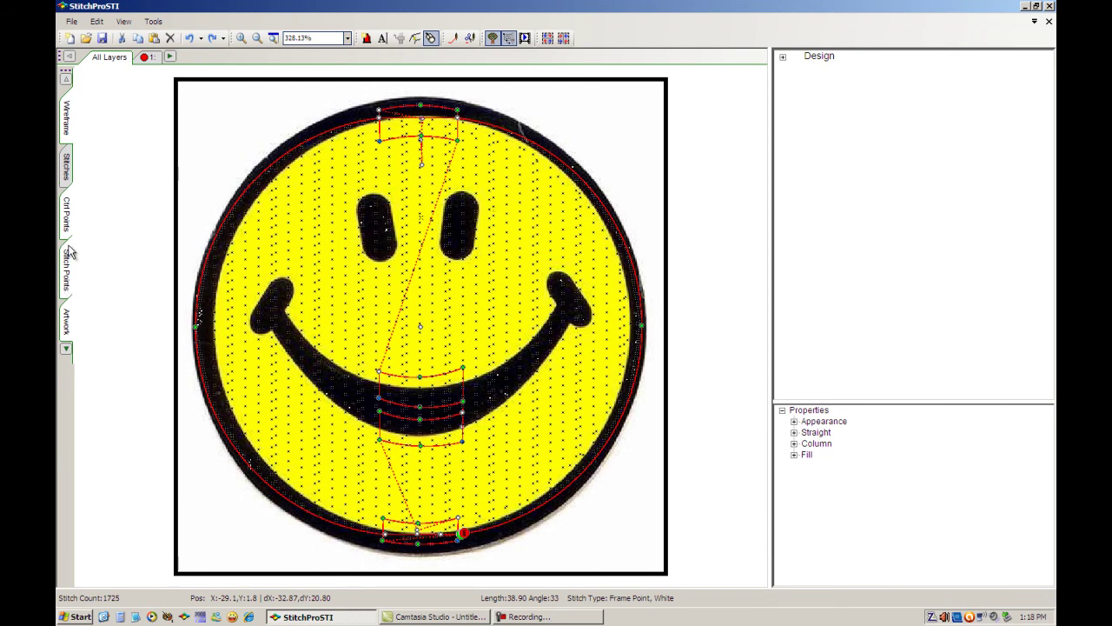
left_click(70, 178)
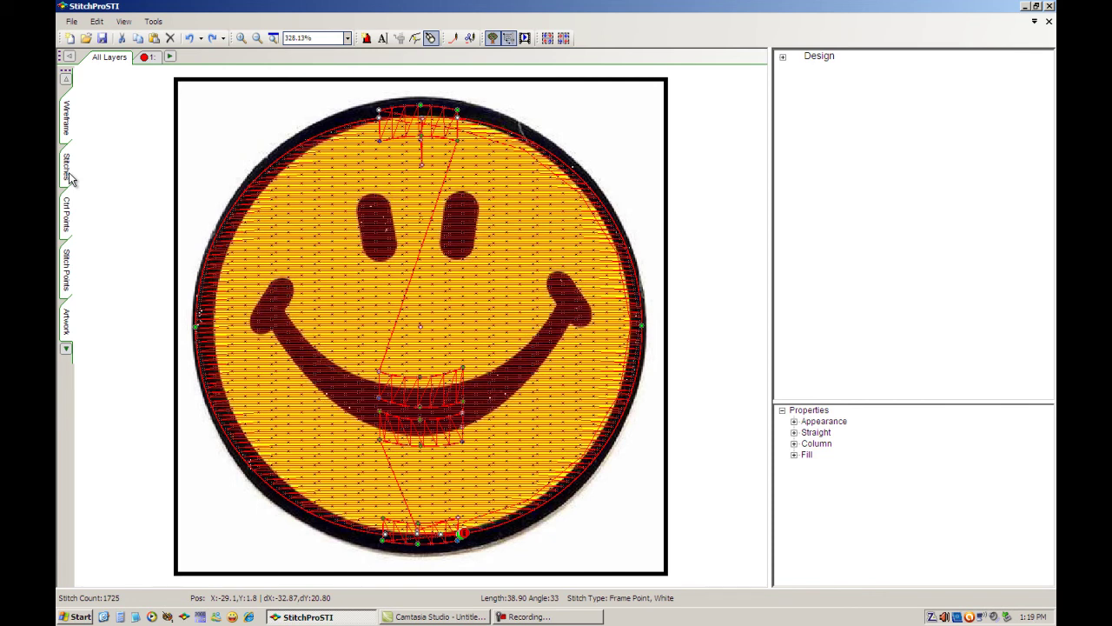
left_click(70, 178)
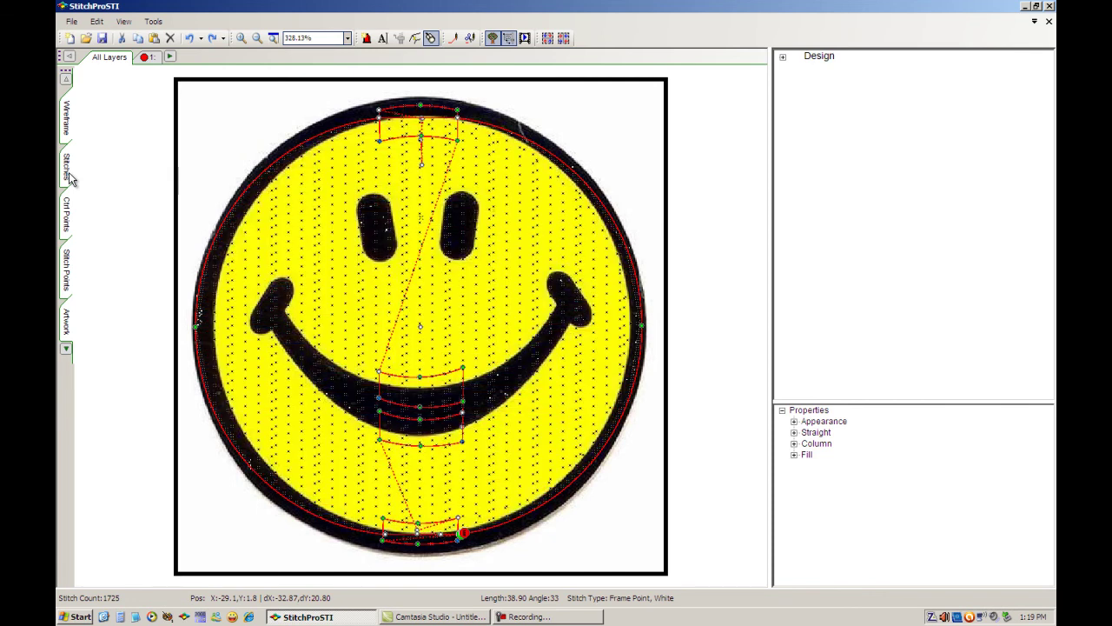
left_click(69, 276)
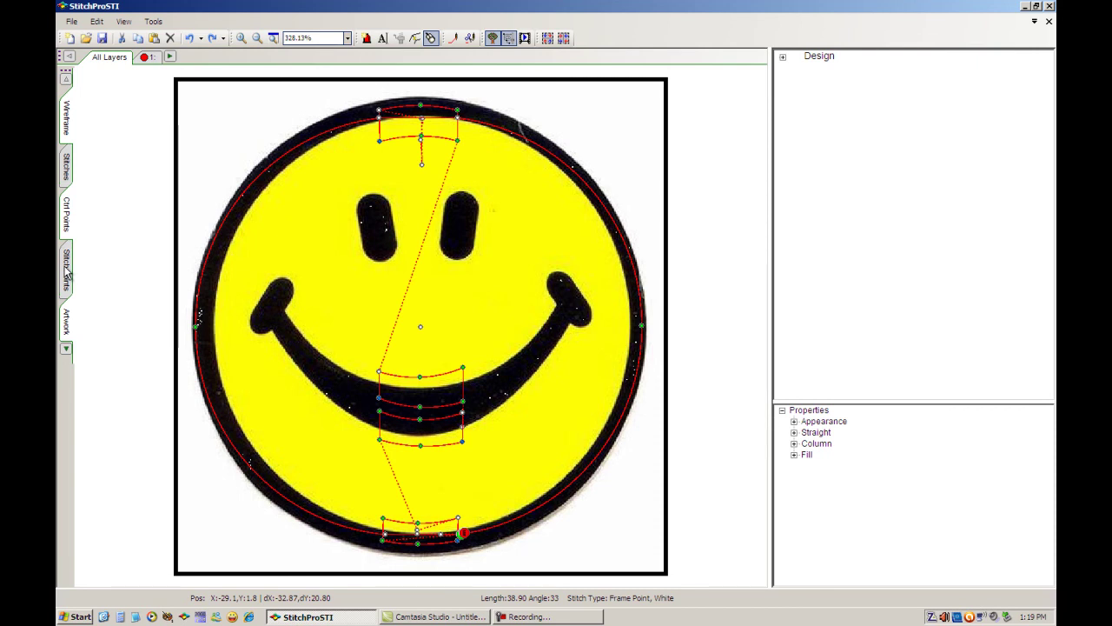
Set the first layer's display color to yellow.
left_click(794, 422)
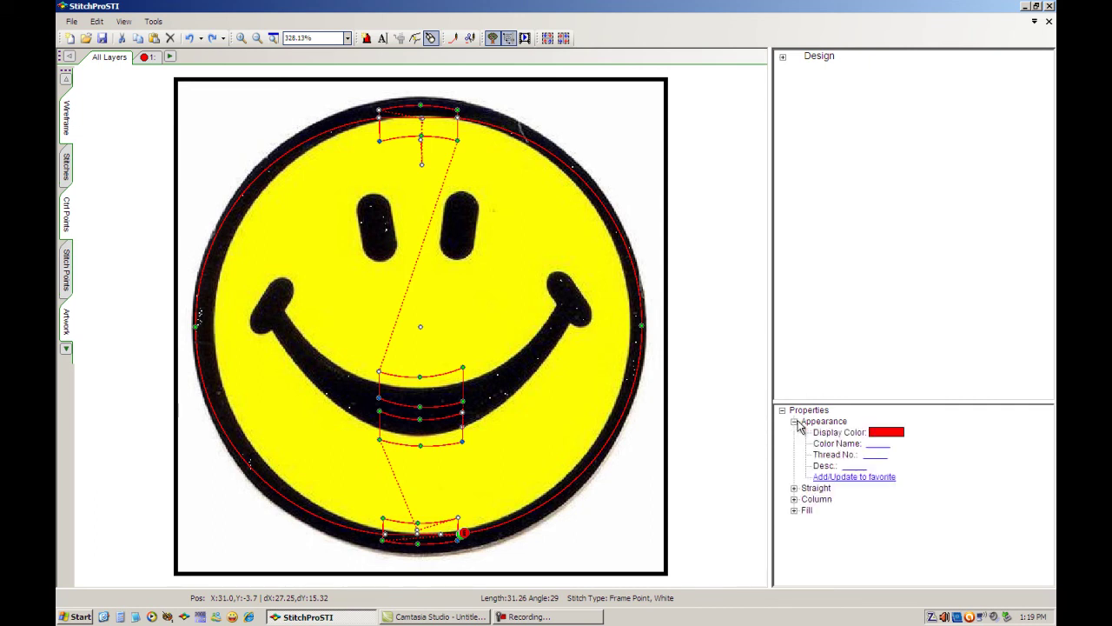
left_click(891, 441)
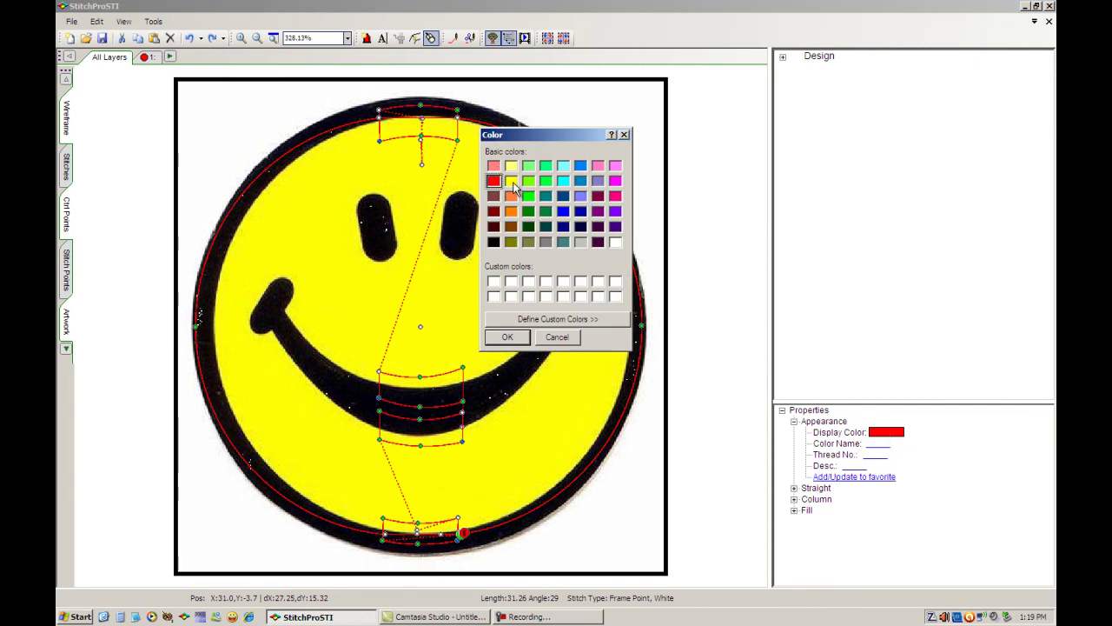
left_click(512, 181)
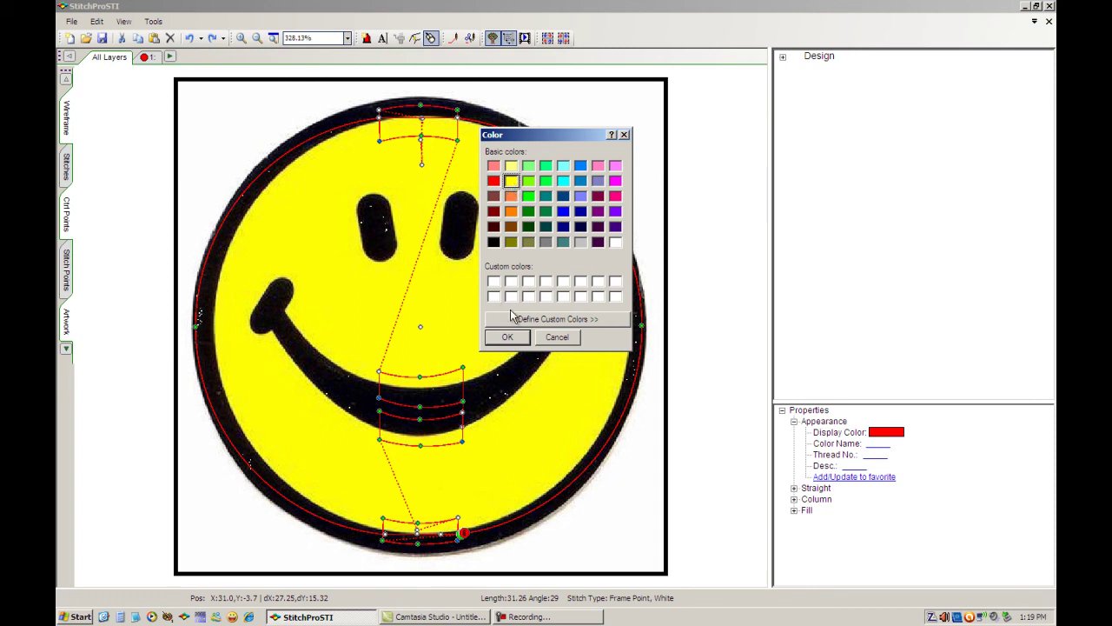
left_click(506, 338)
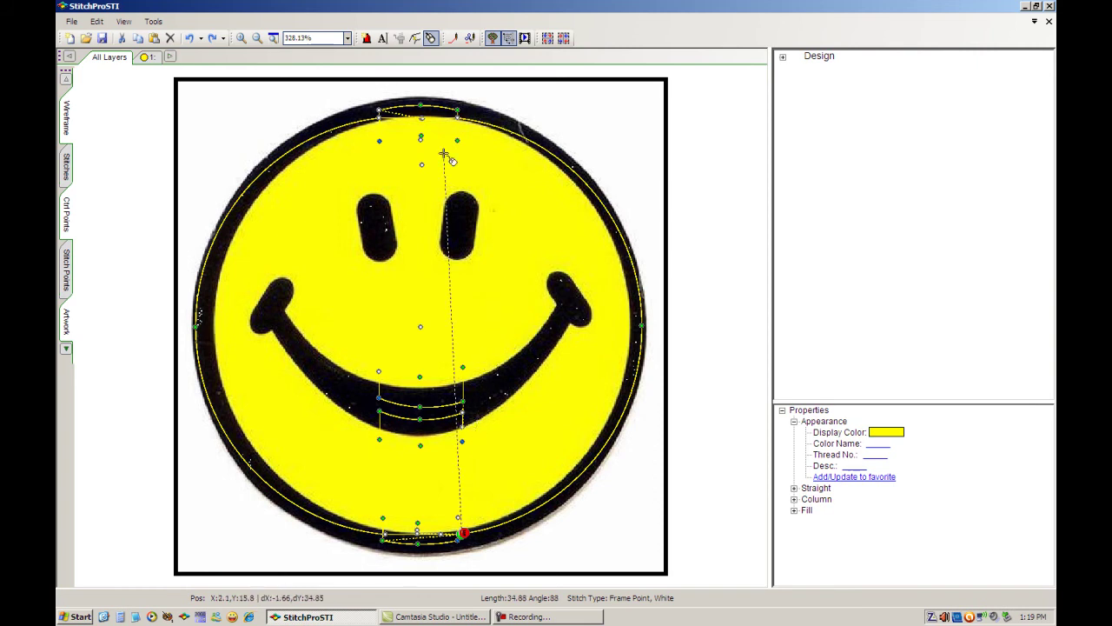
Add a second color layer after the yellow fill and set its column width to 2%.
left_click(366, 40)
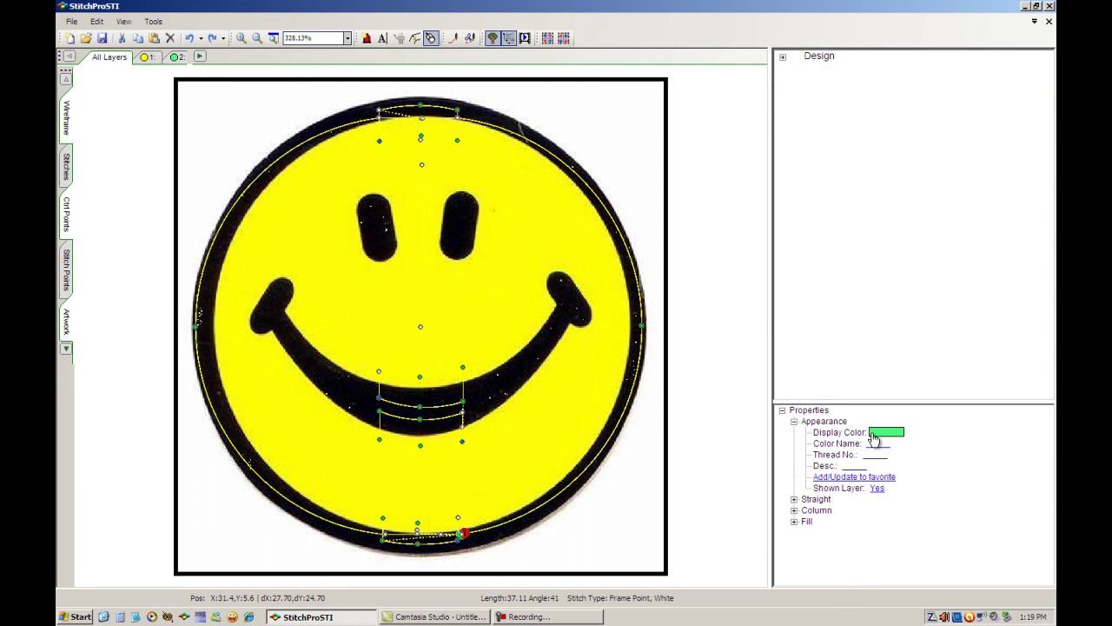
left_click(794, 511)
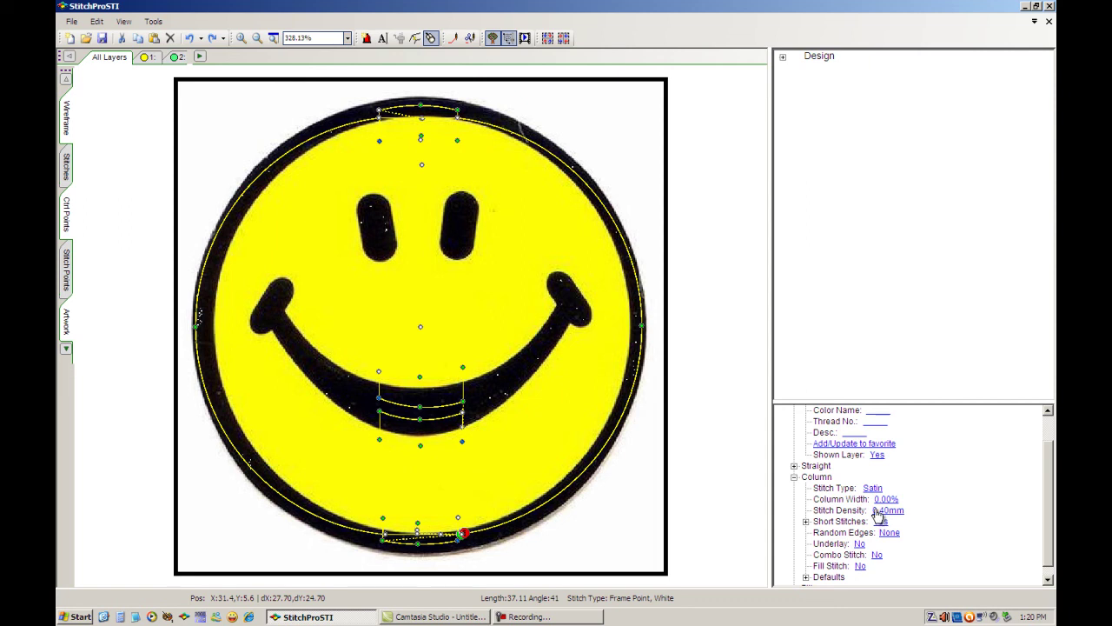
left_click(881, 501)
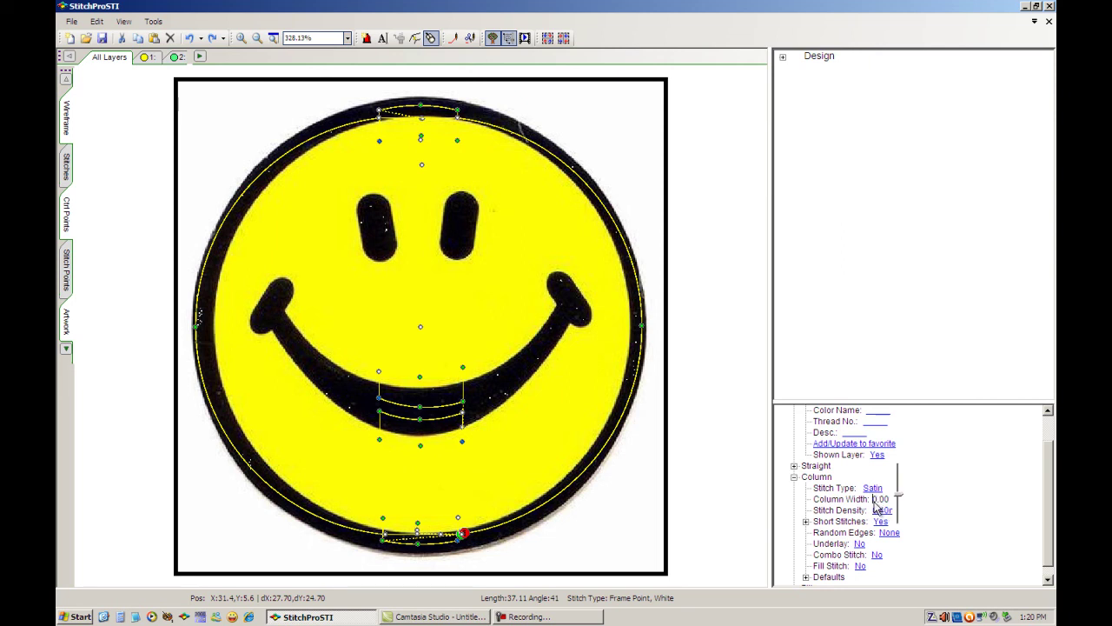
left_click_drag(874, 499, 890, 500)
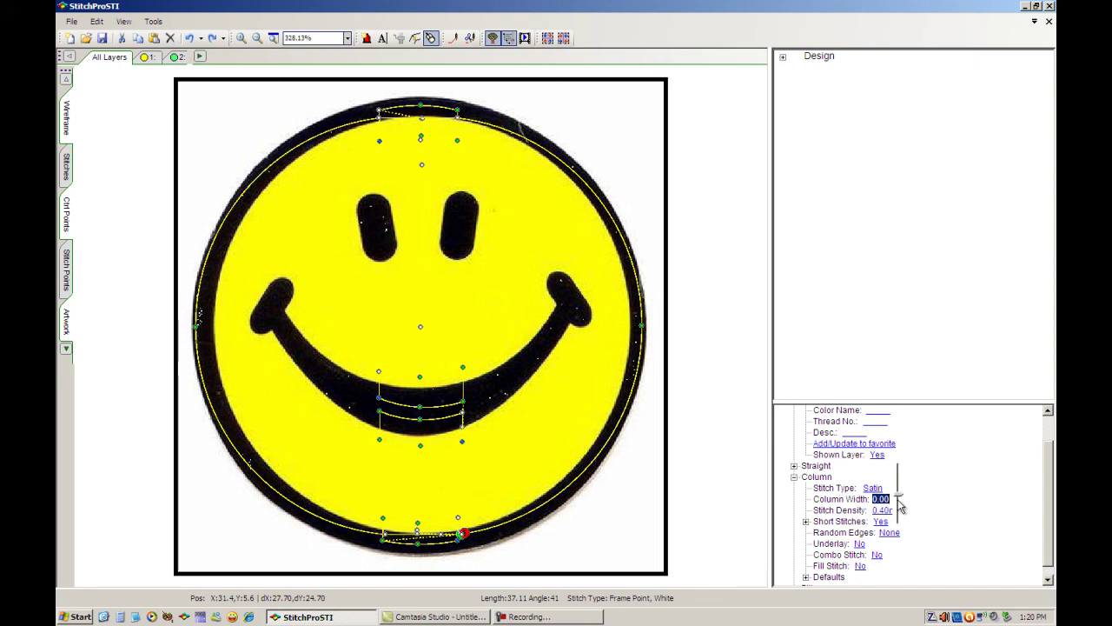
type("2")
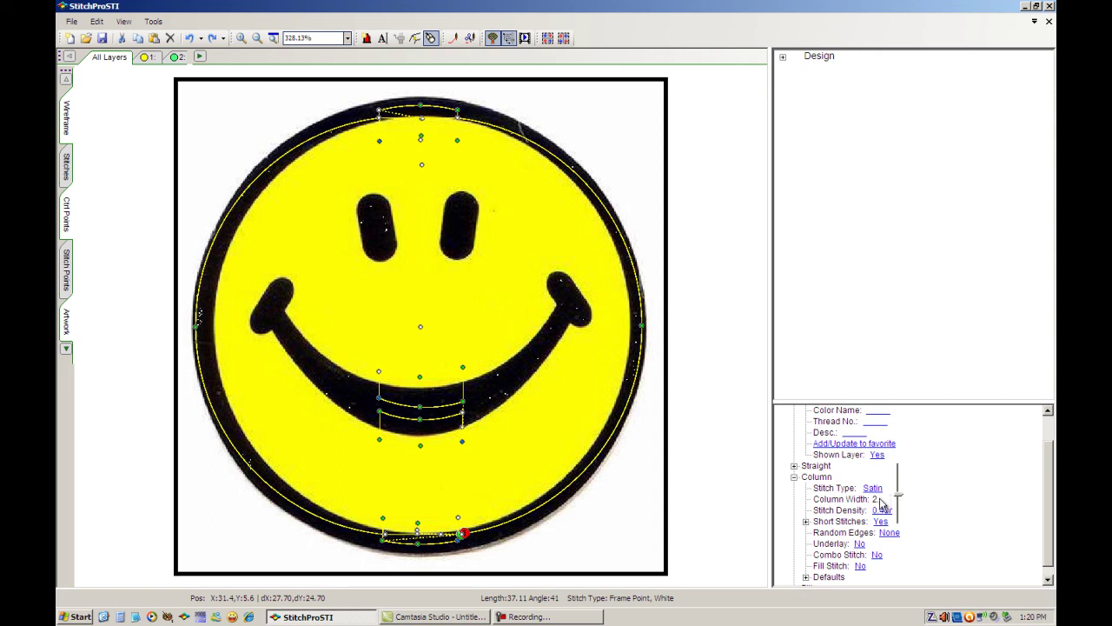
left_click(794, 478)
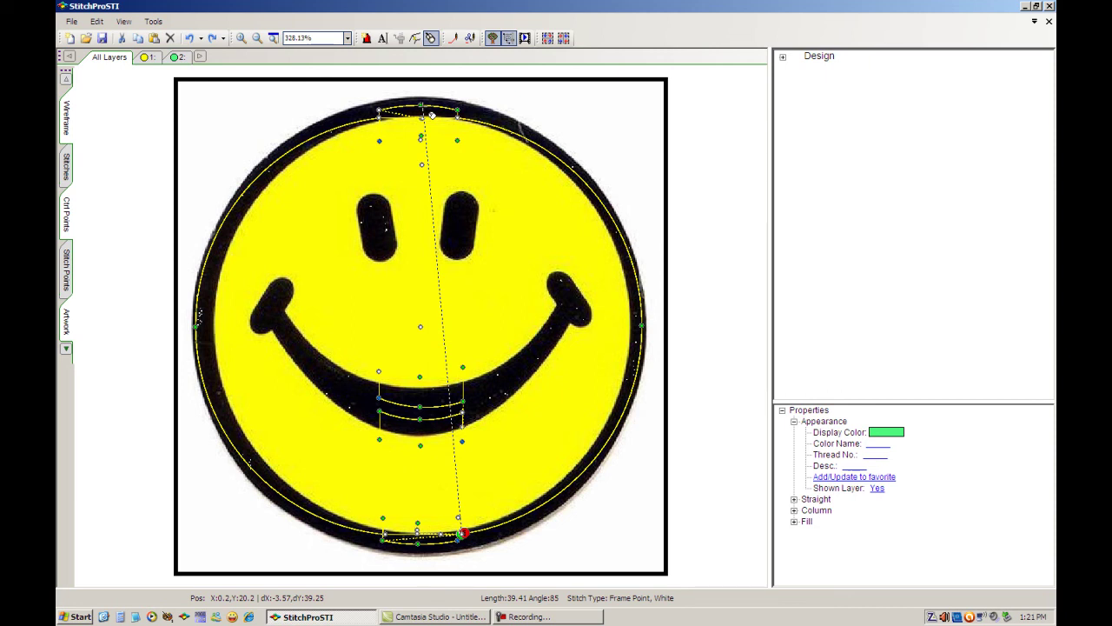
Place a few closely spaced starting stitch points within the black outline at the top of the face.
left_click(422, 106)
left_click(461, 108)
left_click(446, 113)
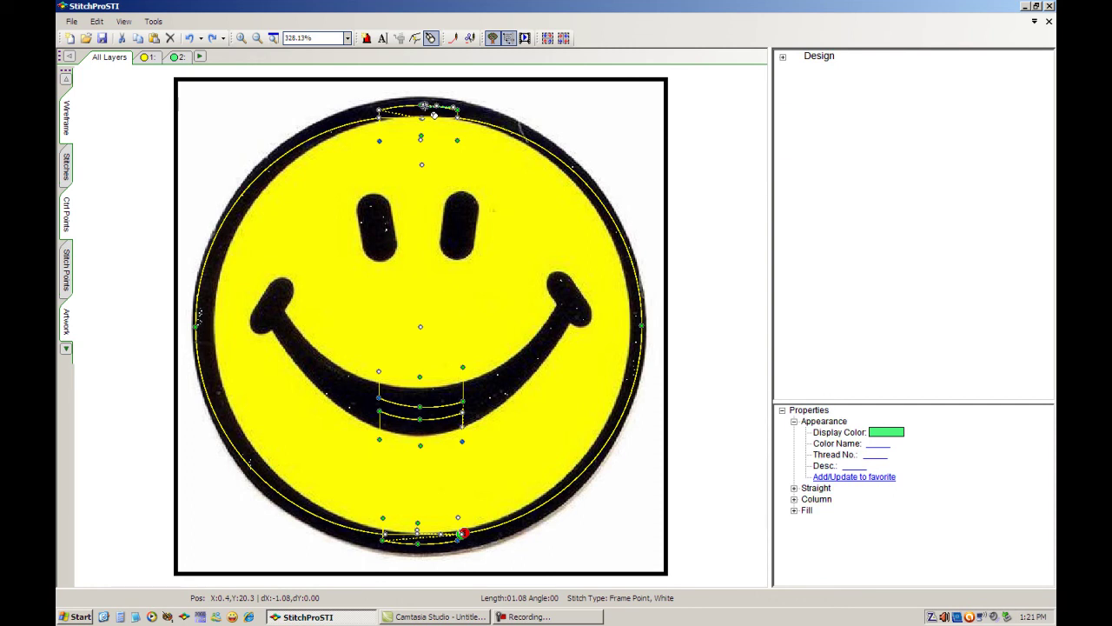
left_click(433, 114)
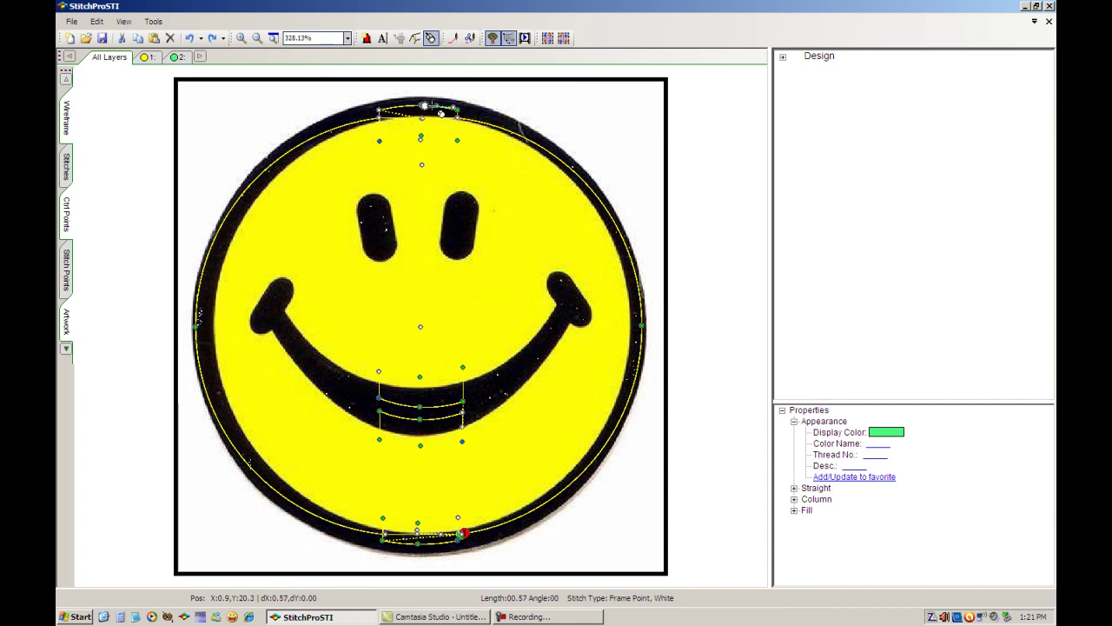
Run an underlay line of curved points clockwise through the middle of the black outline, back to the top of the face.
left_click(640, 329)
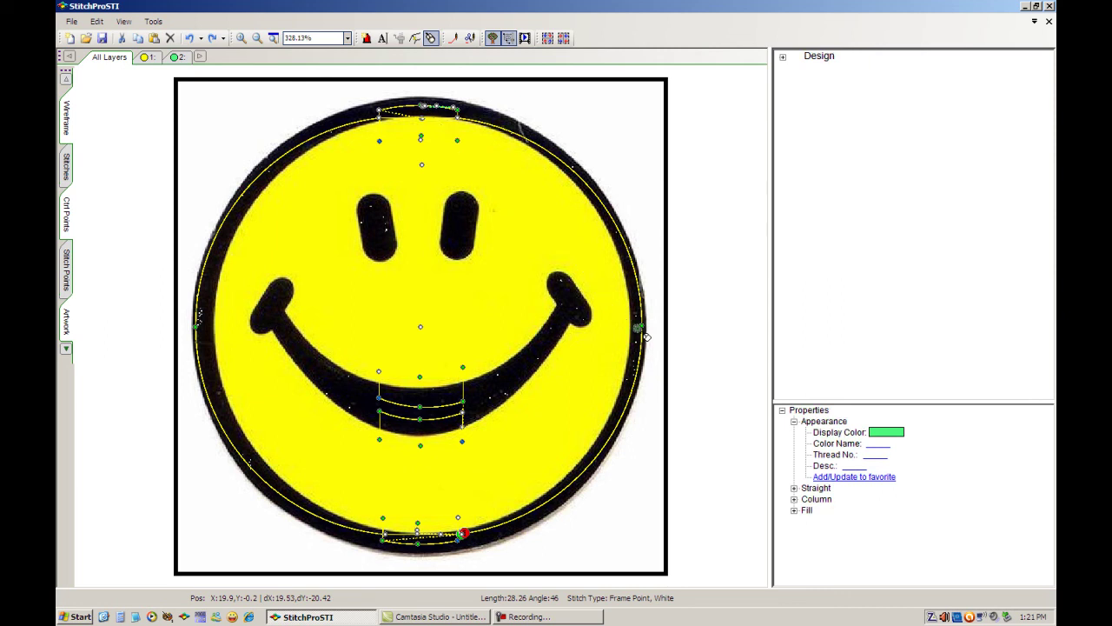
left_click(423, 546)
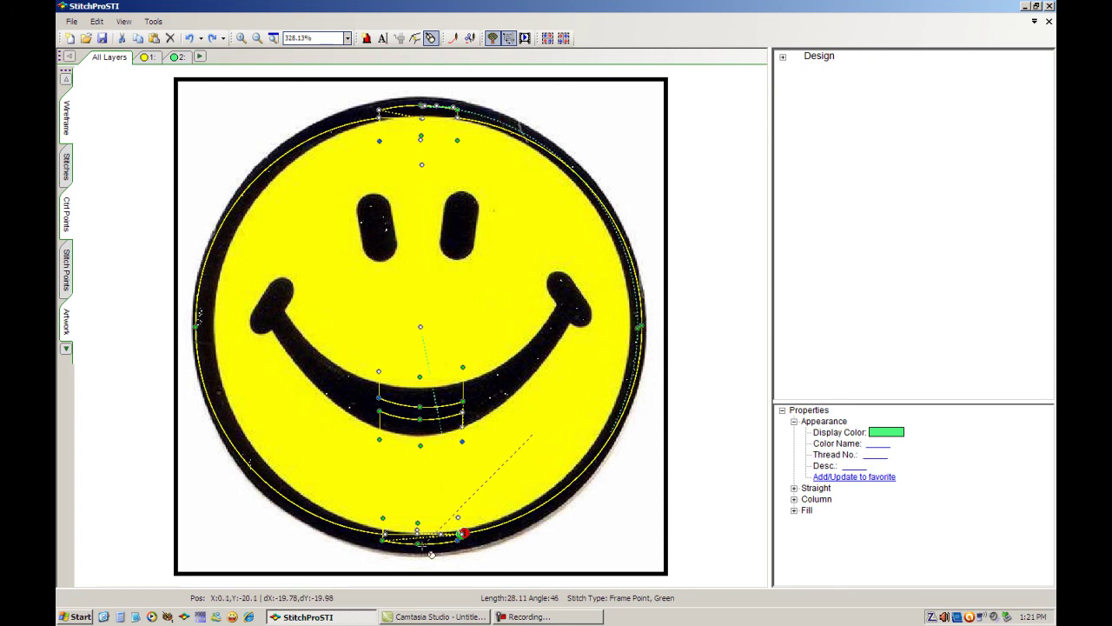
left_click(203, 320)
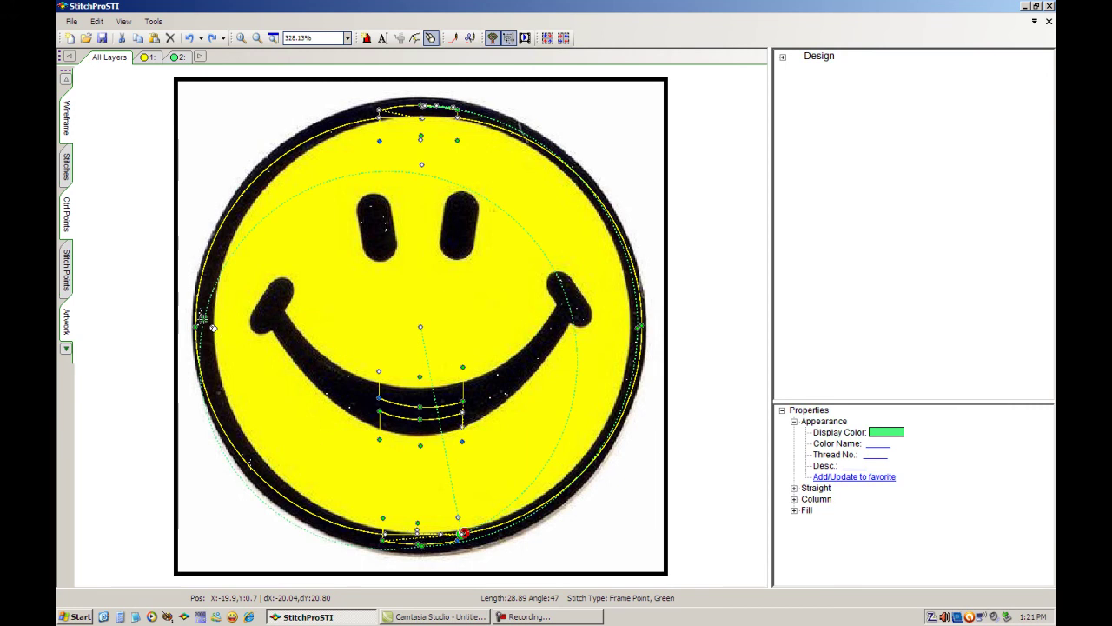
left_click(423, 110)
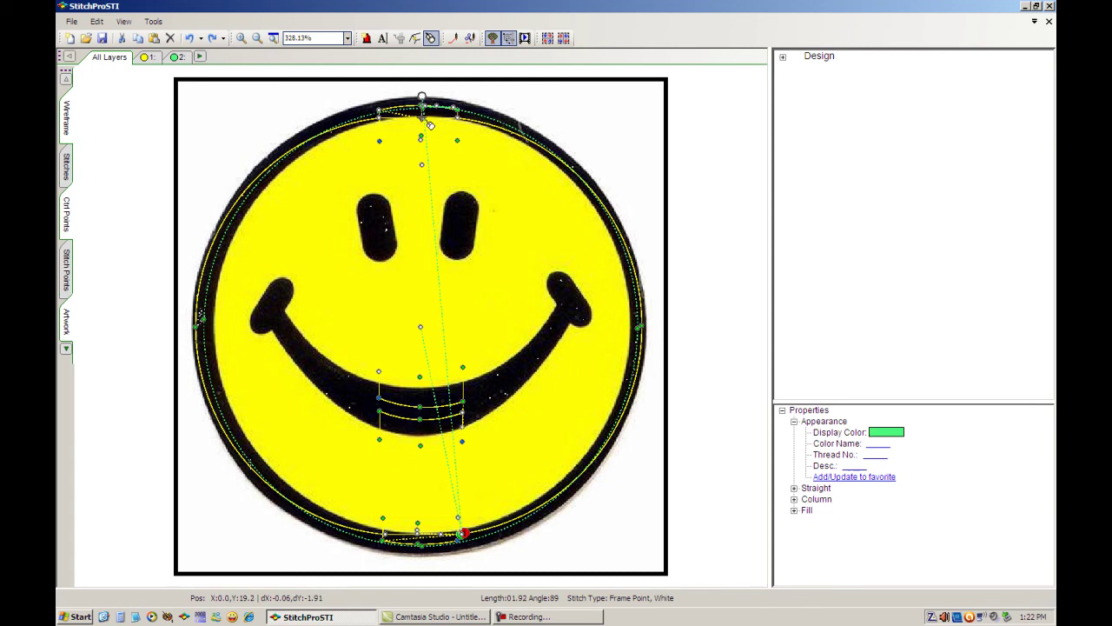
Digitize a column around the black outline with point pairs on its outer and inner edges, clockwise from the top and closing there.
left_click_drag(422, 114, 643, 327)
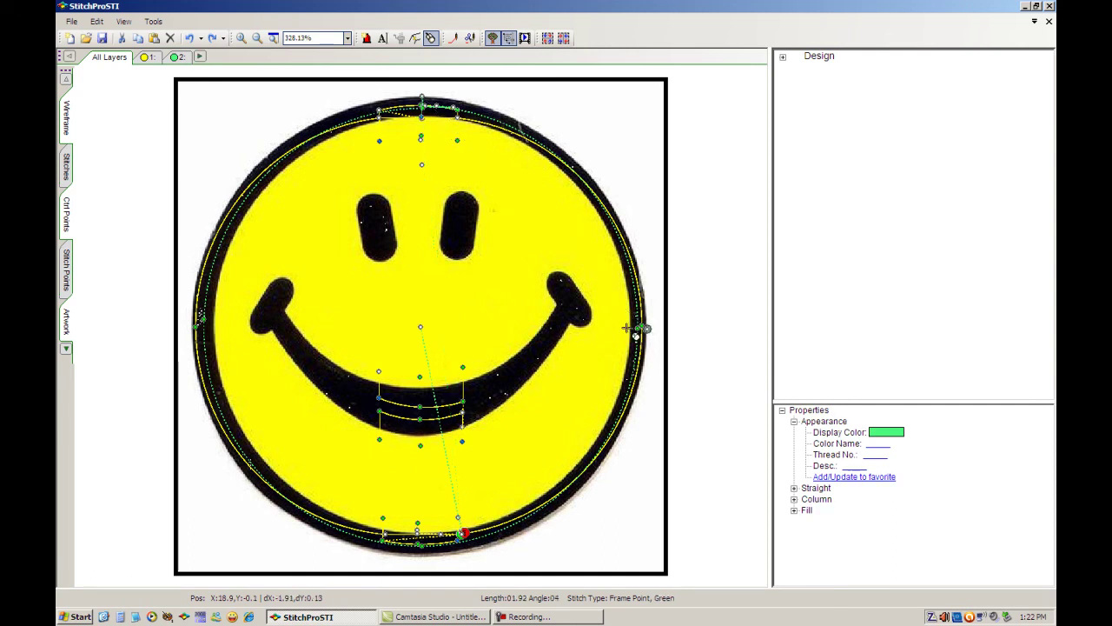
left_click_drag(639, 328, 431, 106)
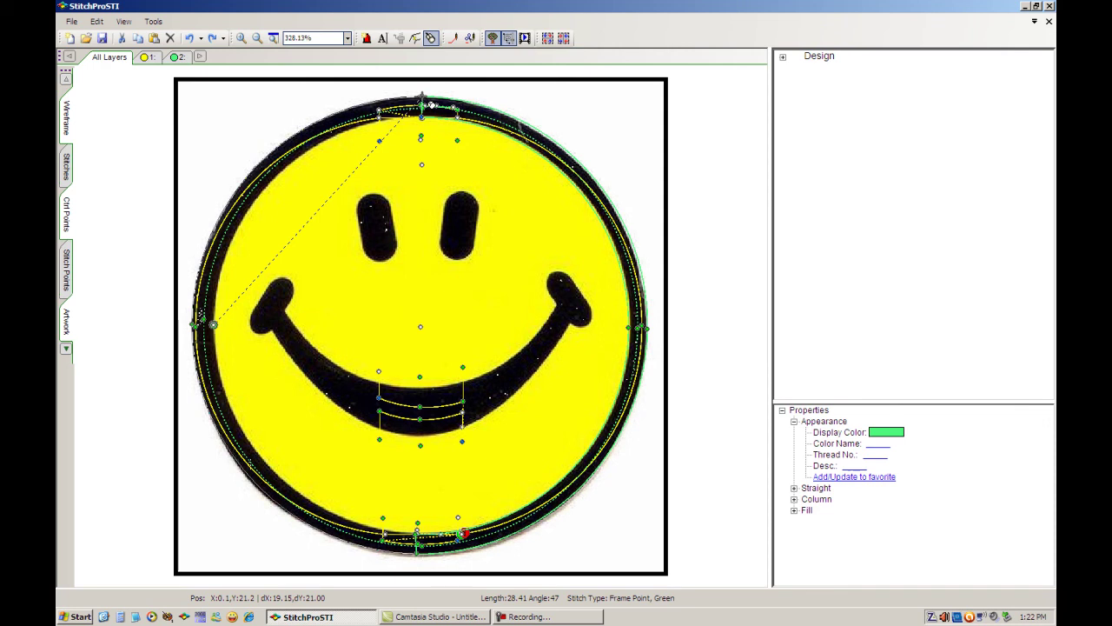
left_click_drag(432, 105, 432, 106)
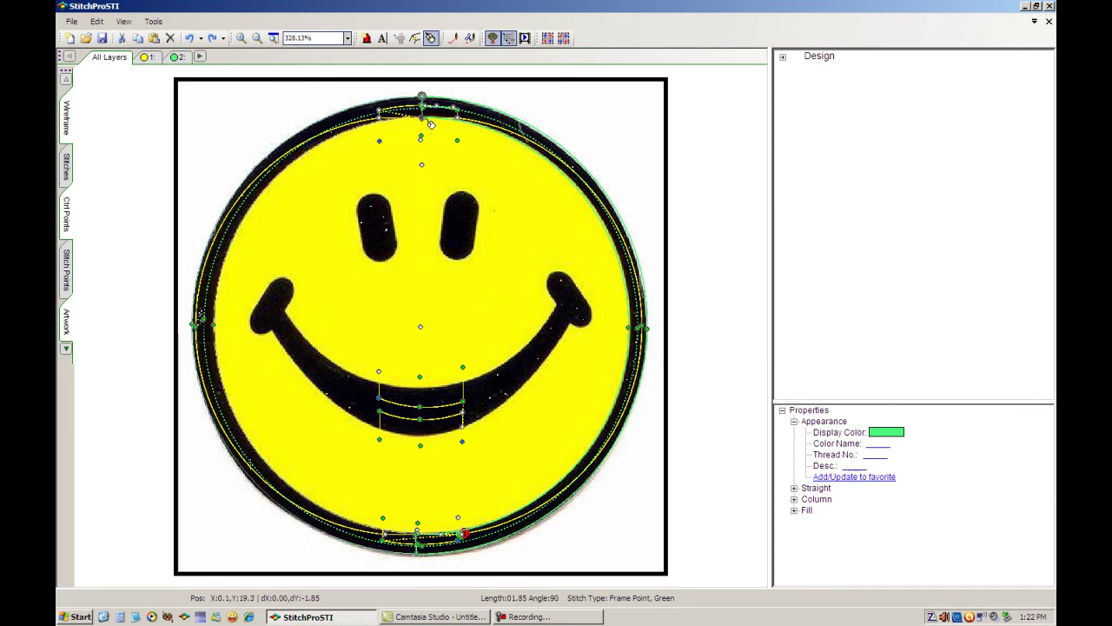
left_click_drag(430, 124, 430, 124)
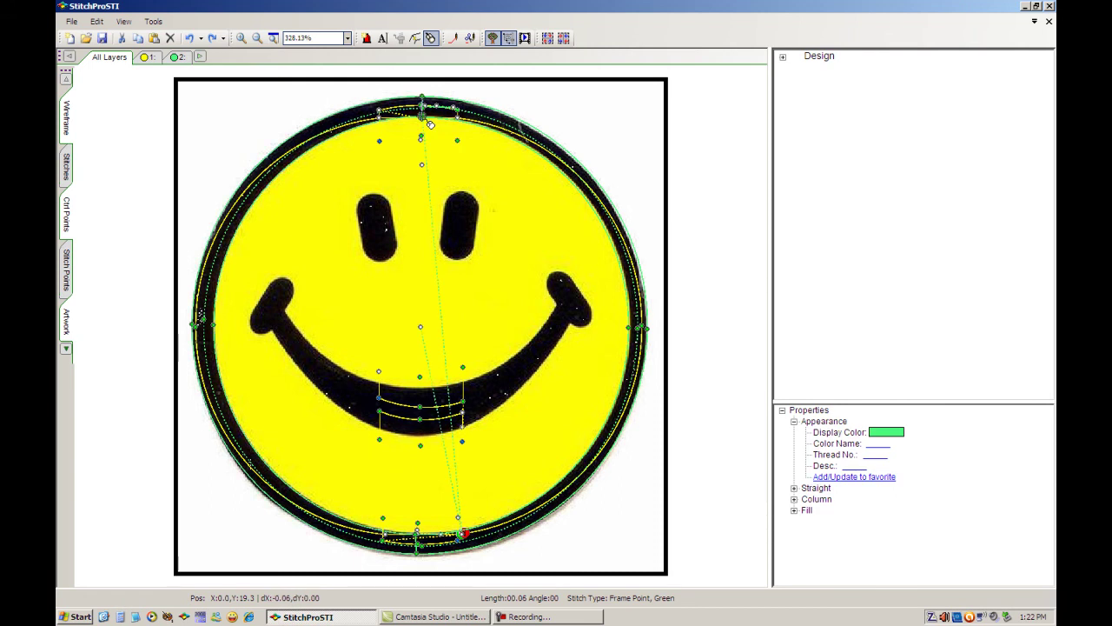